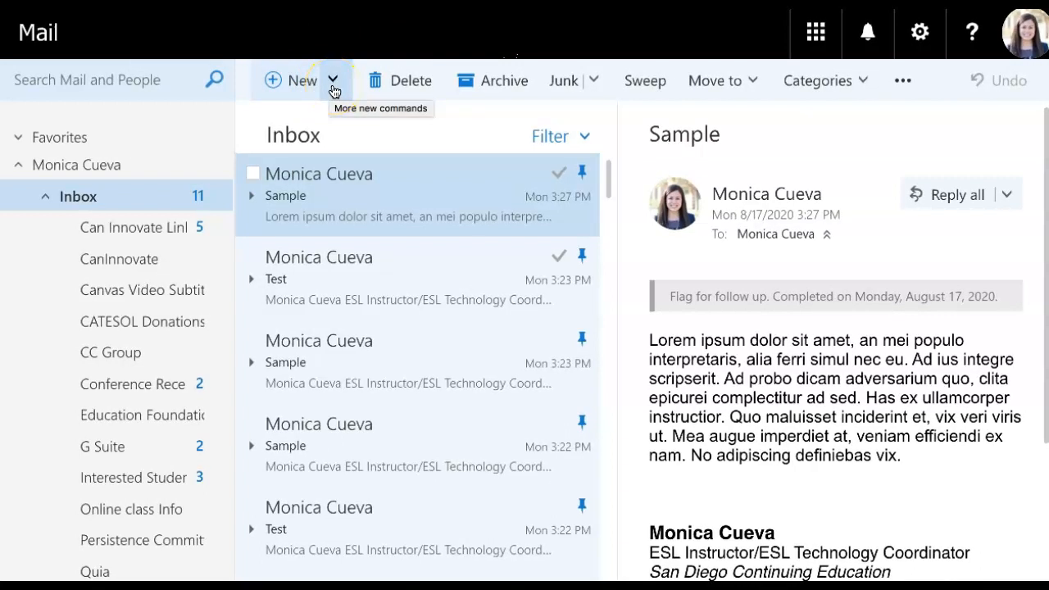
Start a new email message in its own separate window, and reposition and widen that window.
left_click(334, 85)
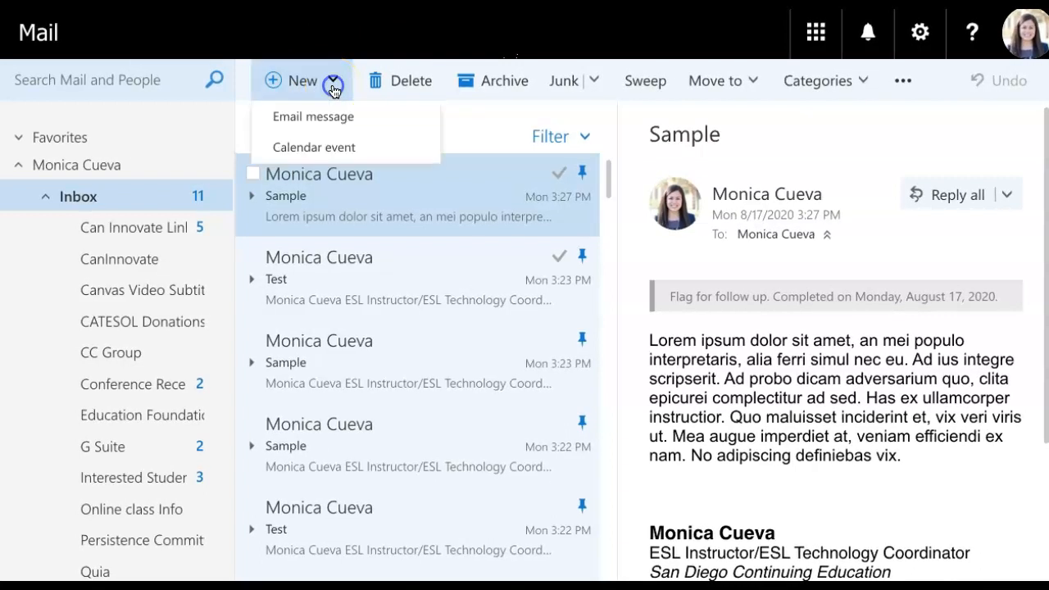
left_click(356, 121)
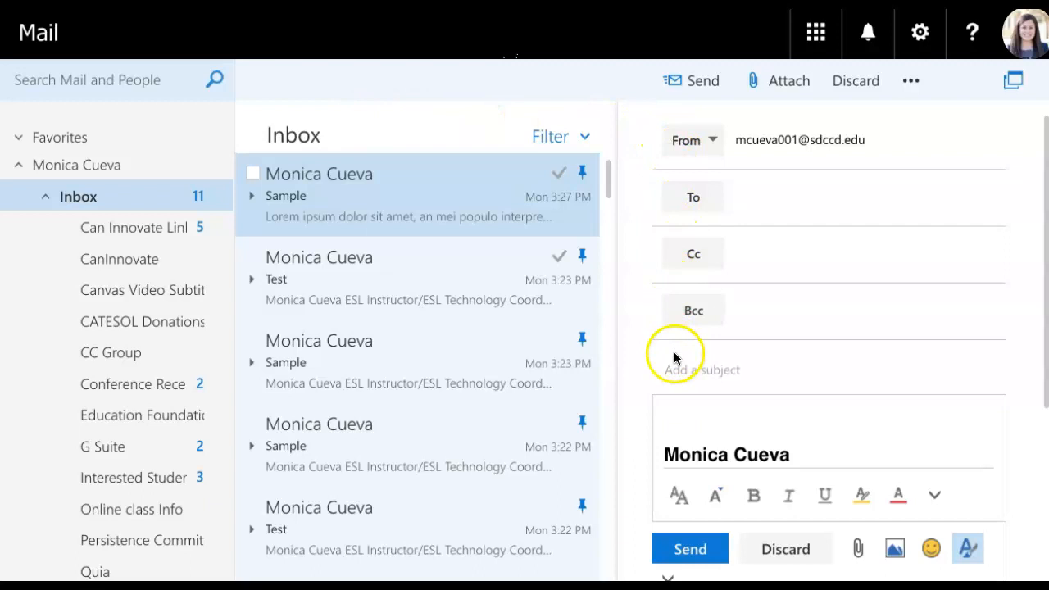
left_click(1014, 84)
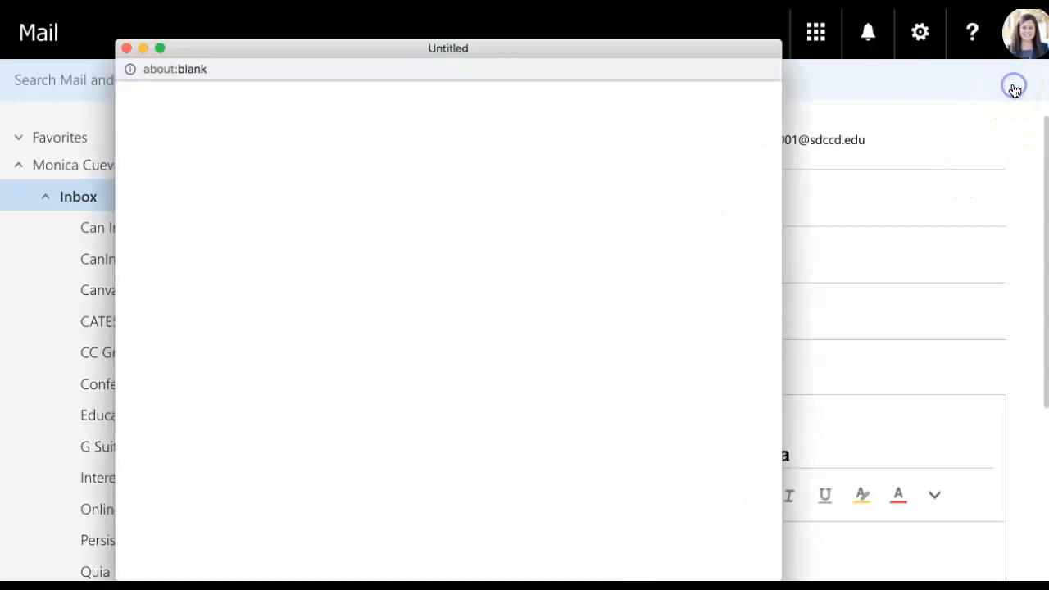
left_click_drag(683, 50, 777, 29)
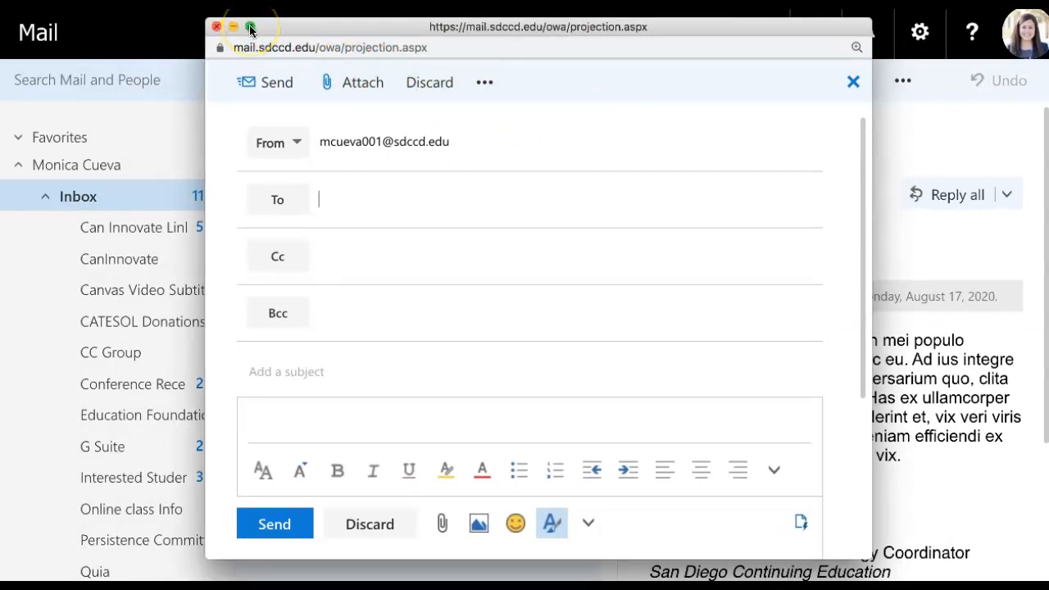
left_click_drag(205, 154, 126, 149)
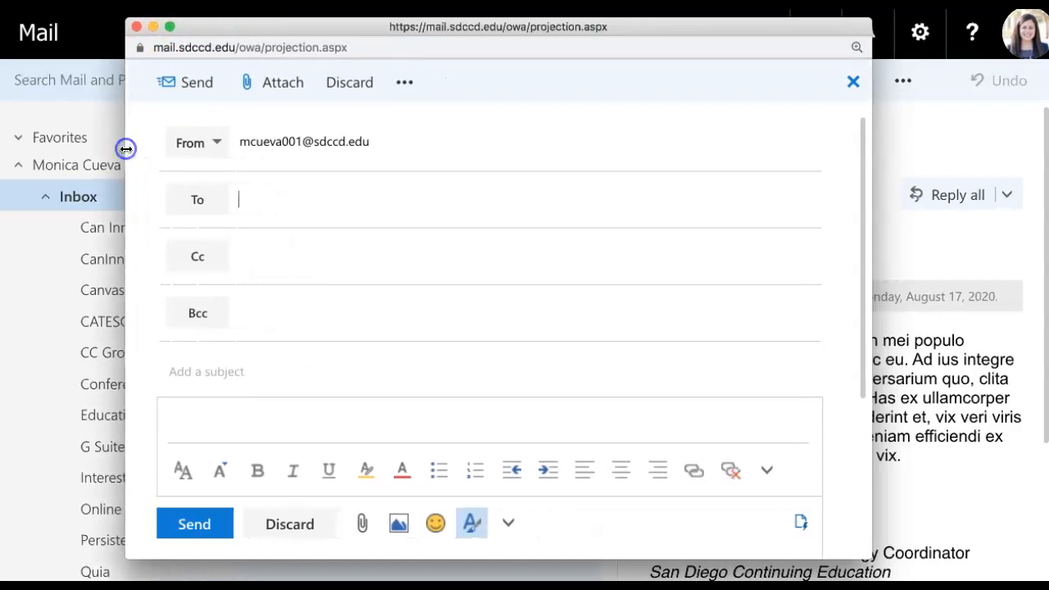
Set the message subject to "Class Schedule".
left_click(231, 366)
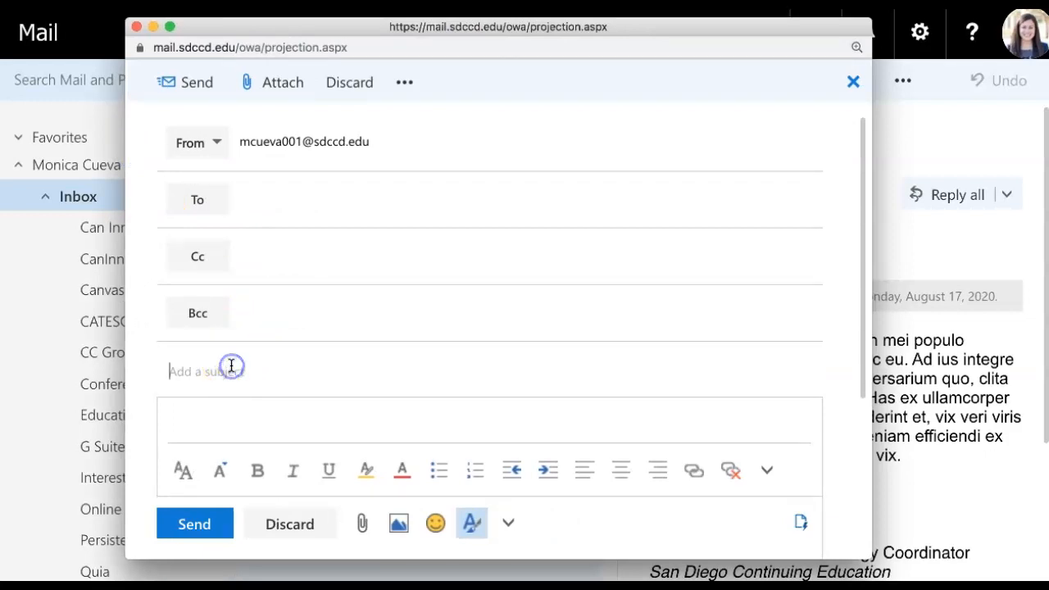
type("Class Sche")
Write the body: greeting by first name, thanks for the email, new classes searchable in the class schedule on the SDCE website, "Have a wonderful day!".
left_click(218, 410)
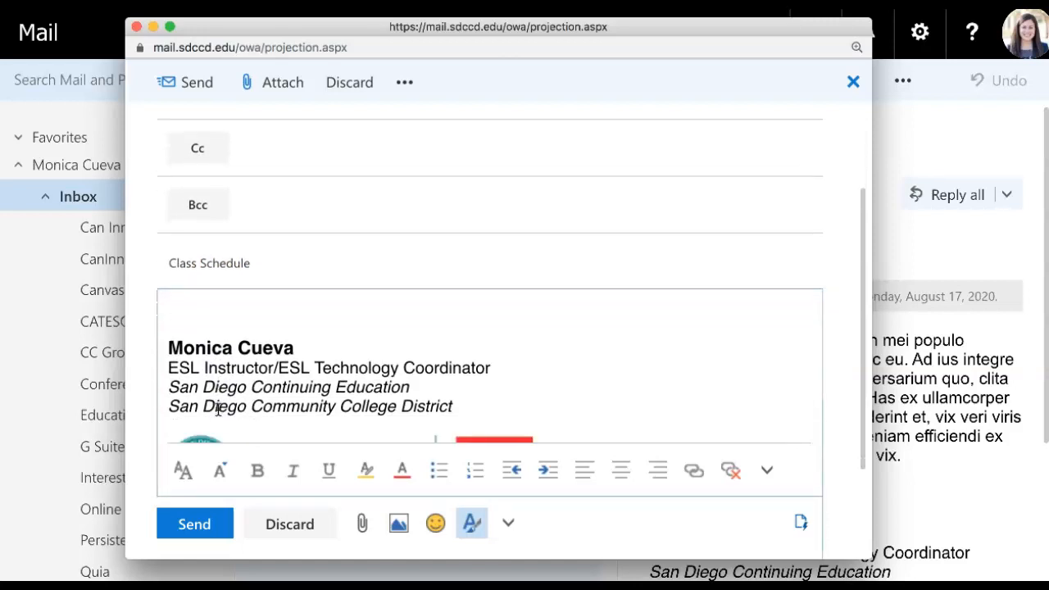
type("Hello Angeles,  Thank you for your email. You can search for new classes in the class schedule on the SDCE website.  Have a wonderful day!")
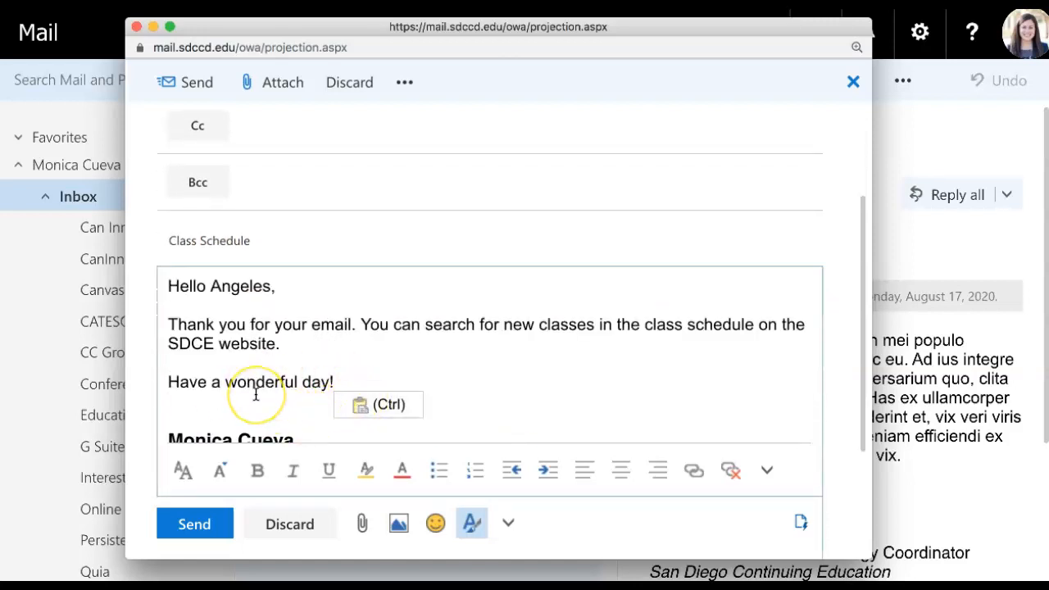
scroll(256, 394, "down", 1)
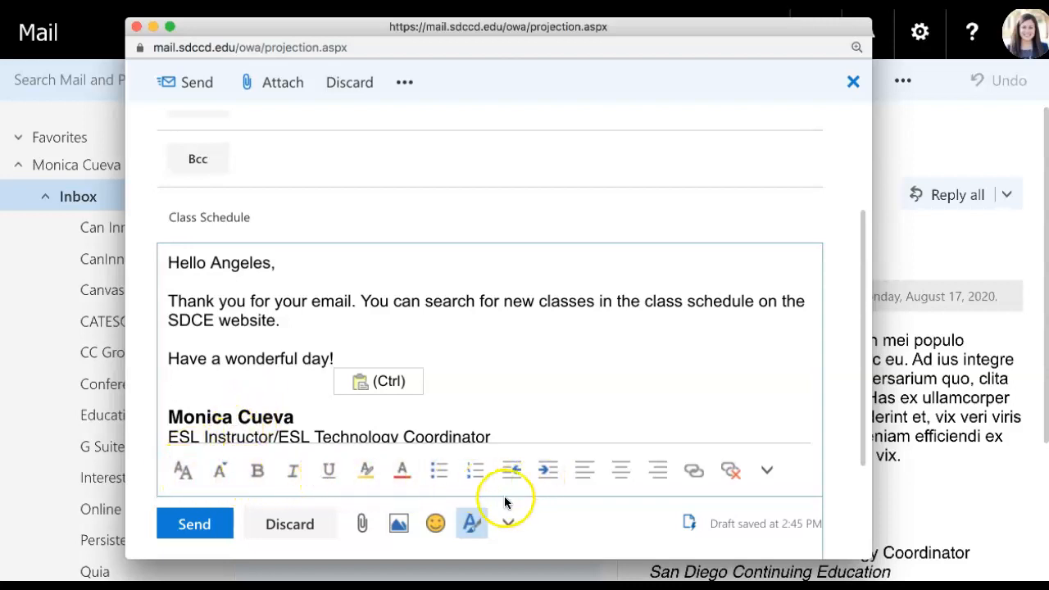
Toggle the message's formatting options off and on, and look over the additional formatting tools.
left_click(472, 524)
left_click(473, 524)
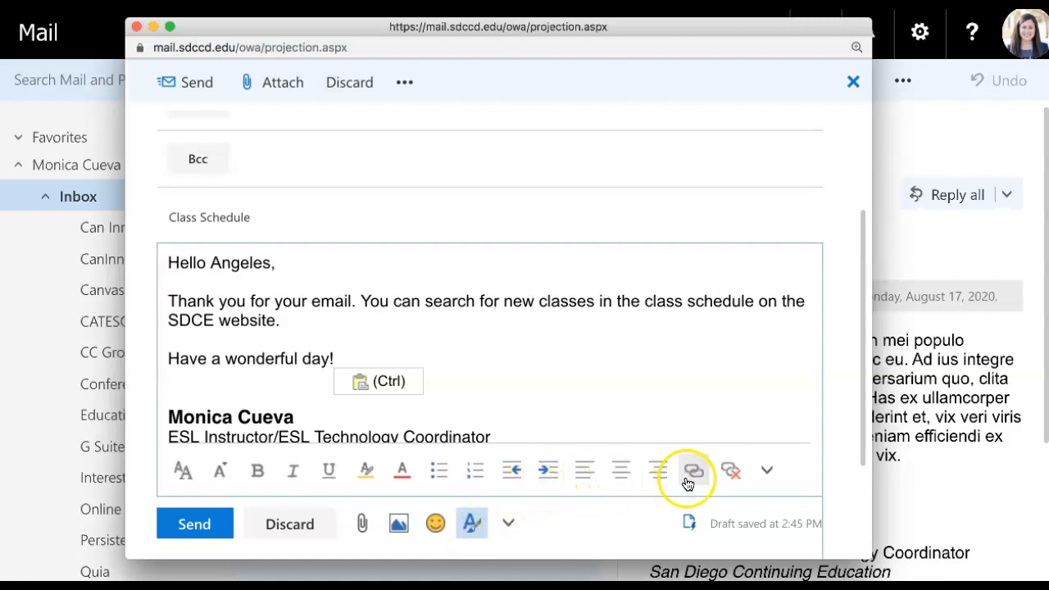
left_click(767, 474)
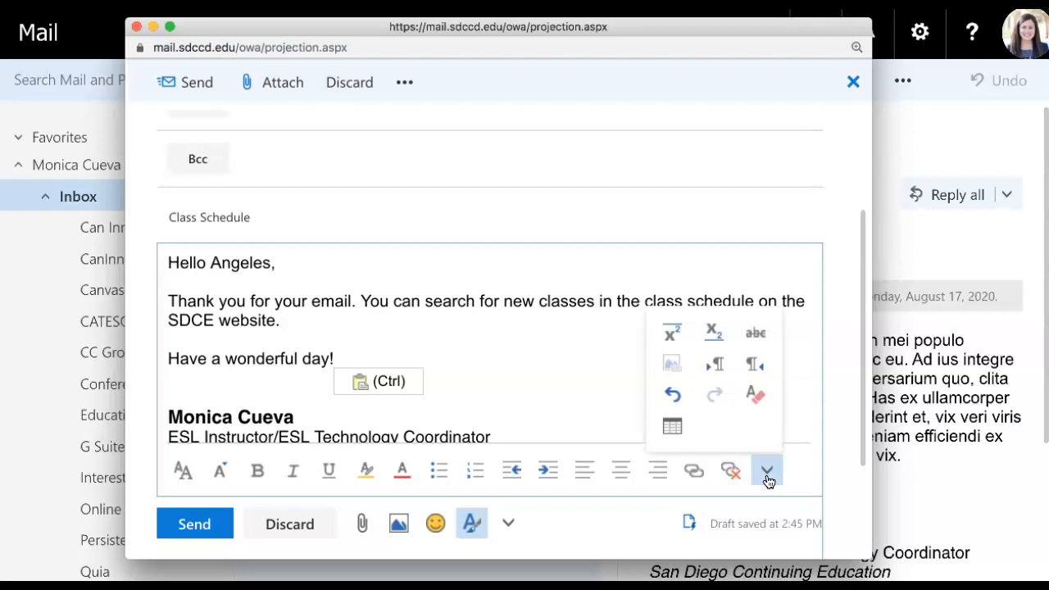
left_click(826, 464)
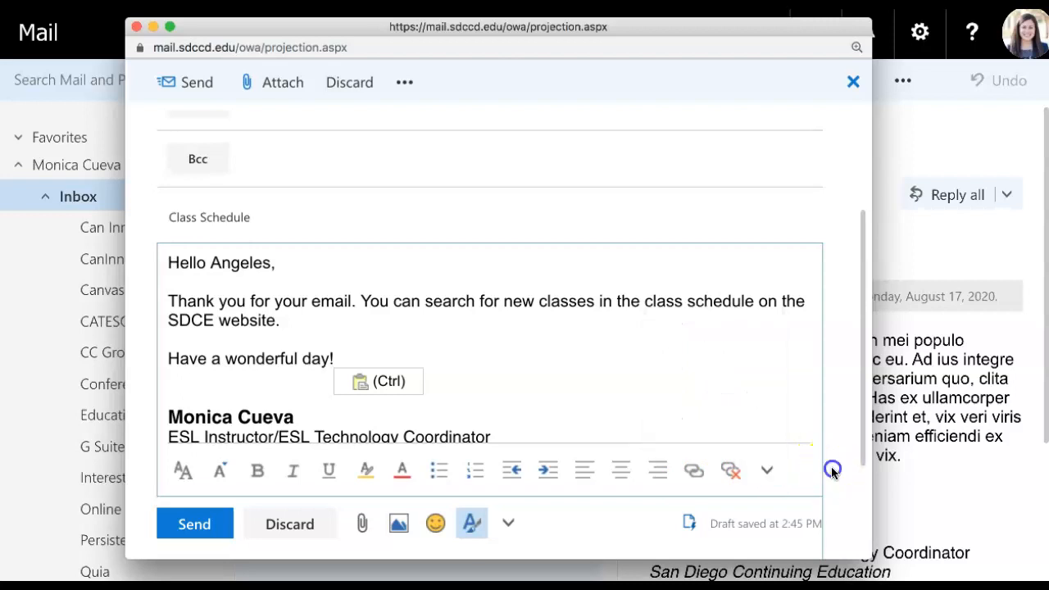
Narrow the message window and check which formatting tools move into the additional options.
left_click_drag(872, 481, 817, 467)
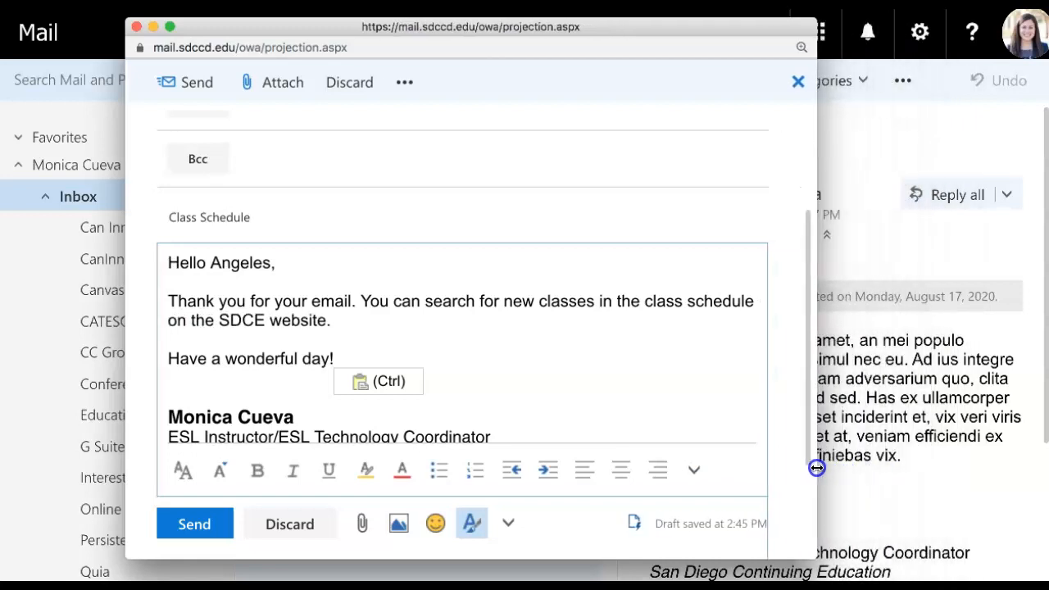
left_click(694, 474)
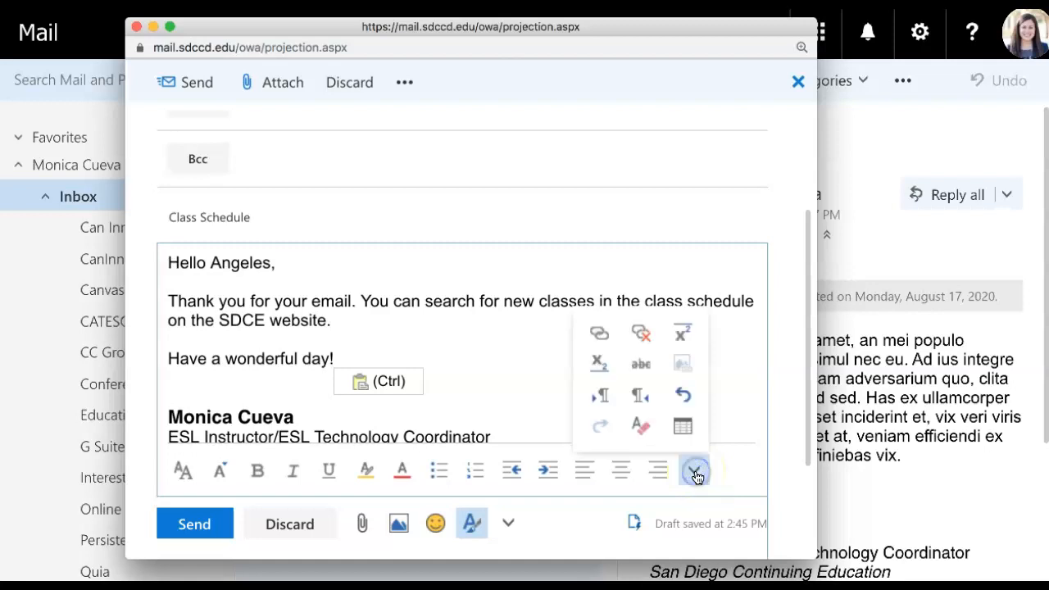
left_click(744, 415)
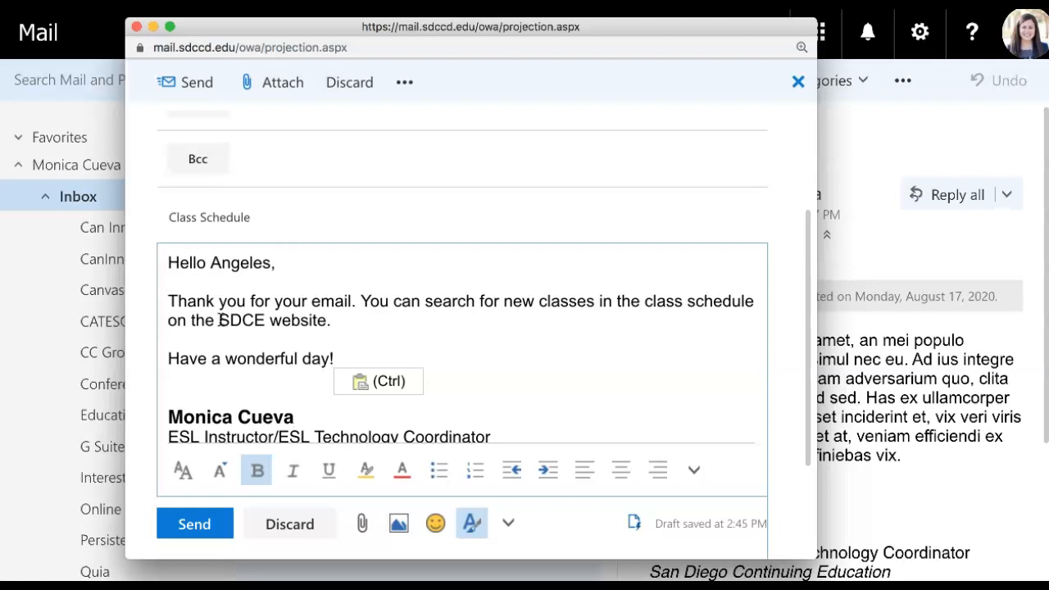
left_click_drag(220, 321, 326, 326)
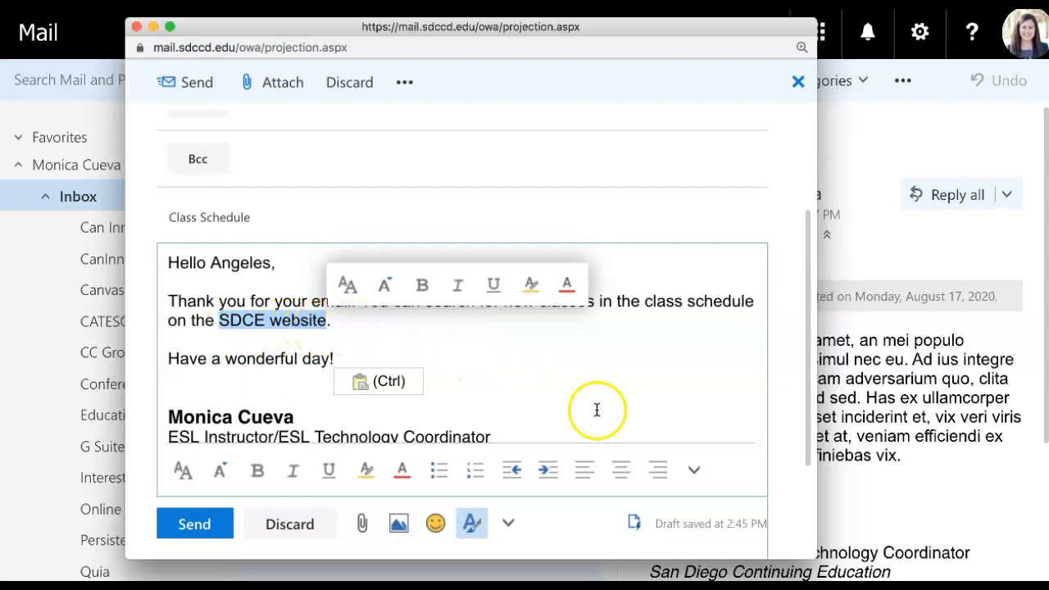
left_click(694, 474)
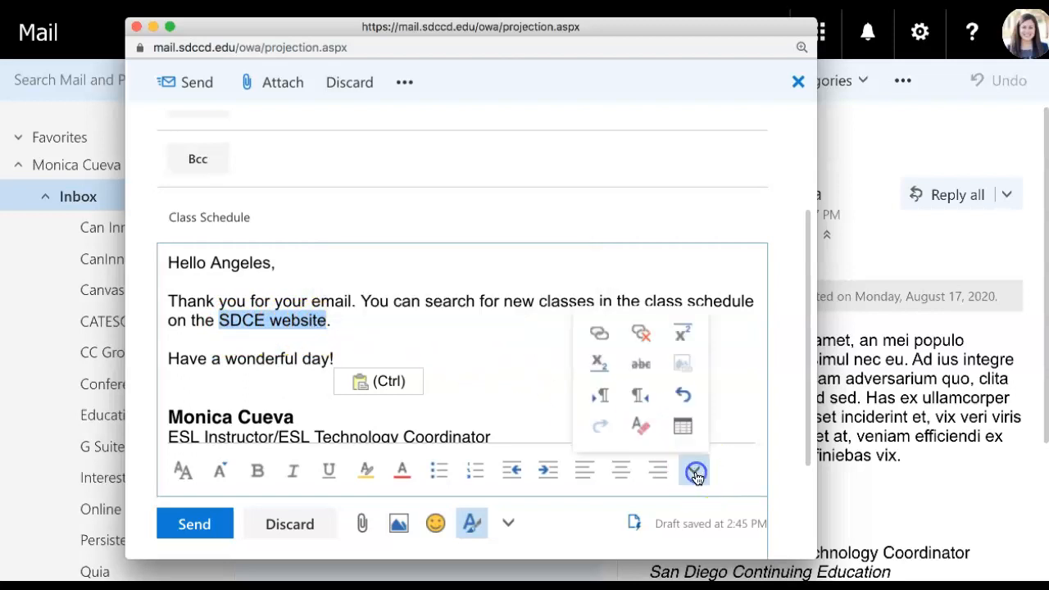
left_click(603, 341)
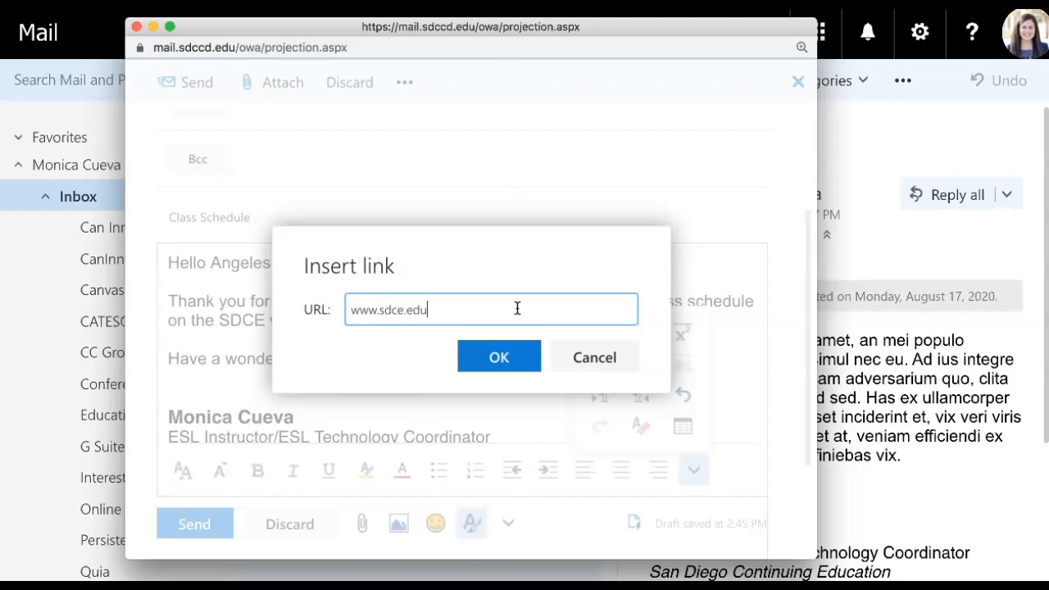
left_click(510, 358)
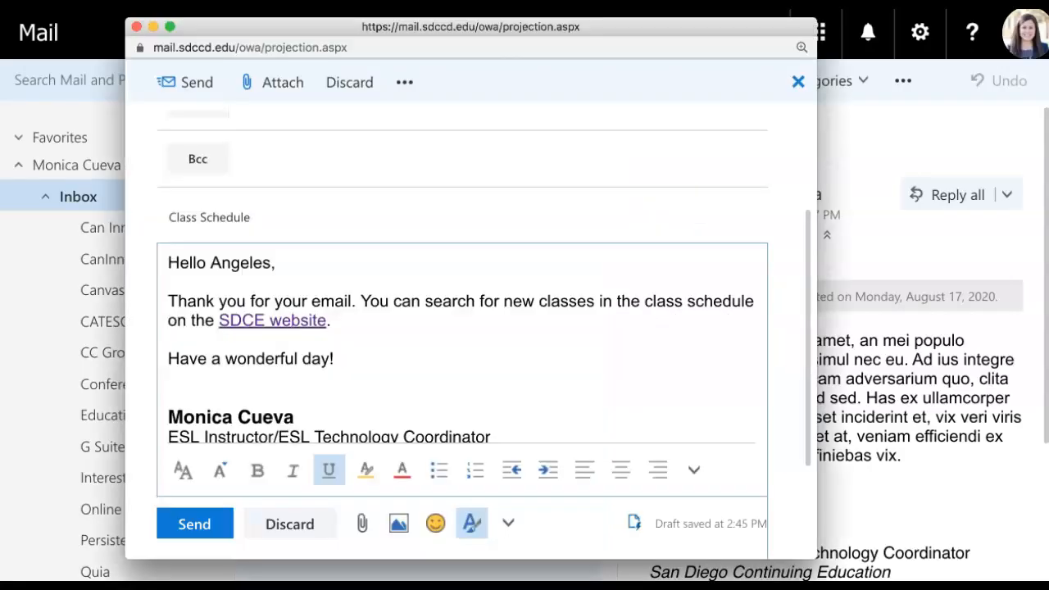
left_click(344, 316)
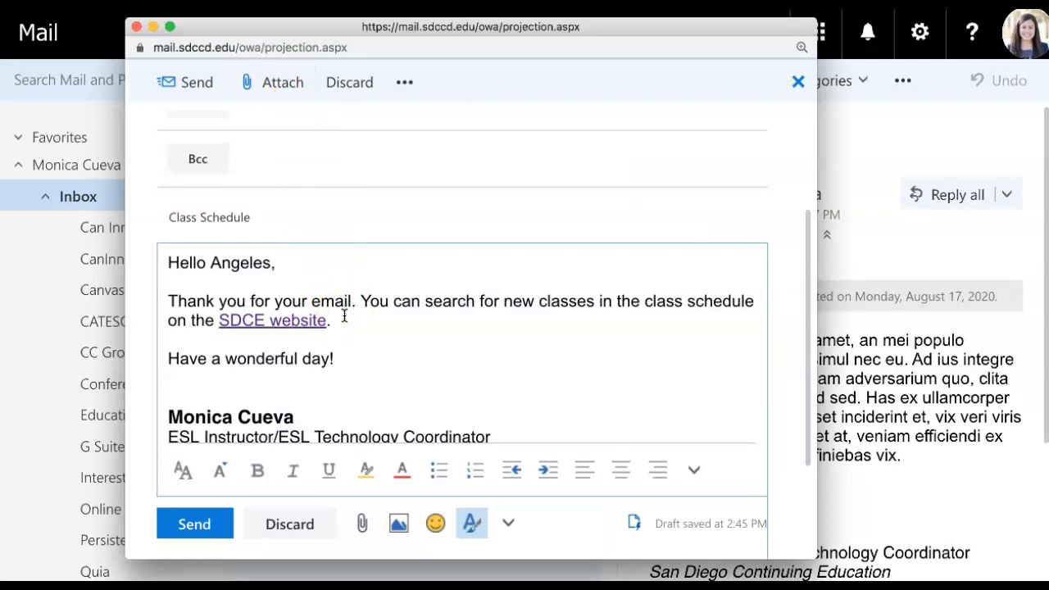
Look at the Undo and Remove hyperlink options for the "SDCE website" link without applying them.
left_click(693, 469)
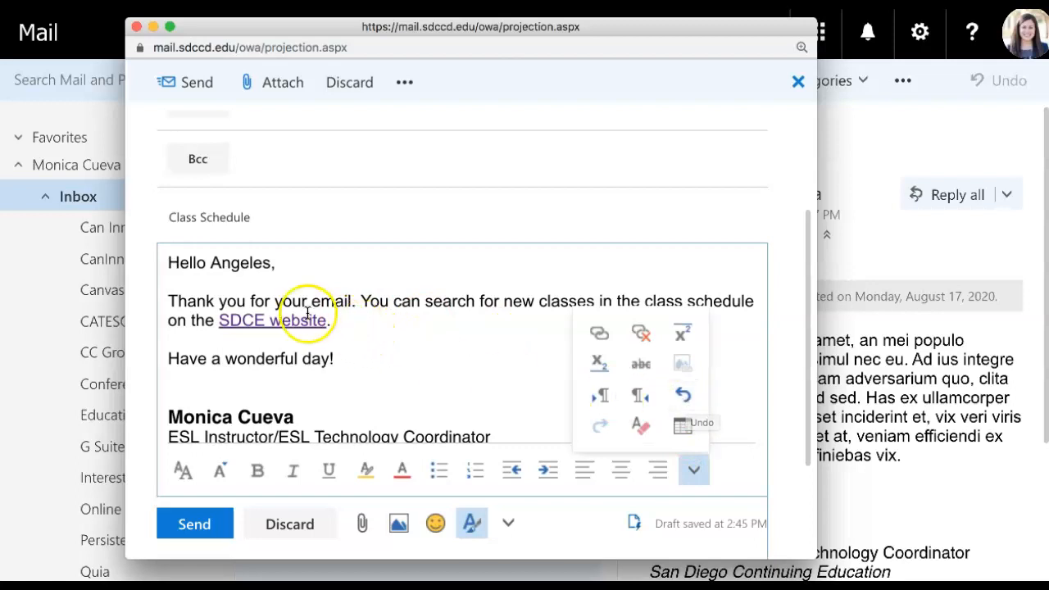
left_click_drag(326, 320, 220, 319)
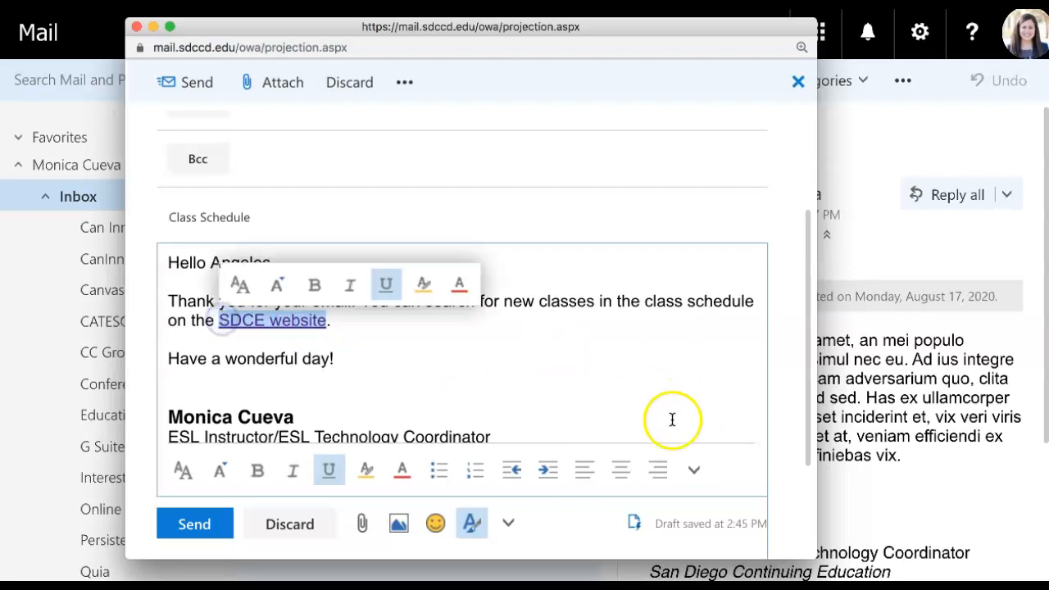
left_click(695, 479)
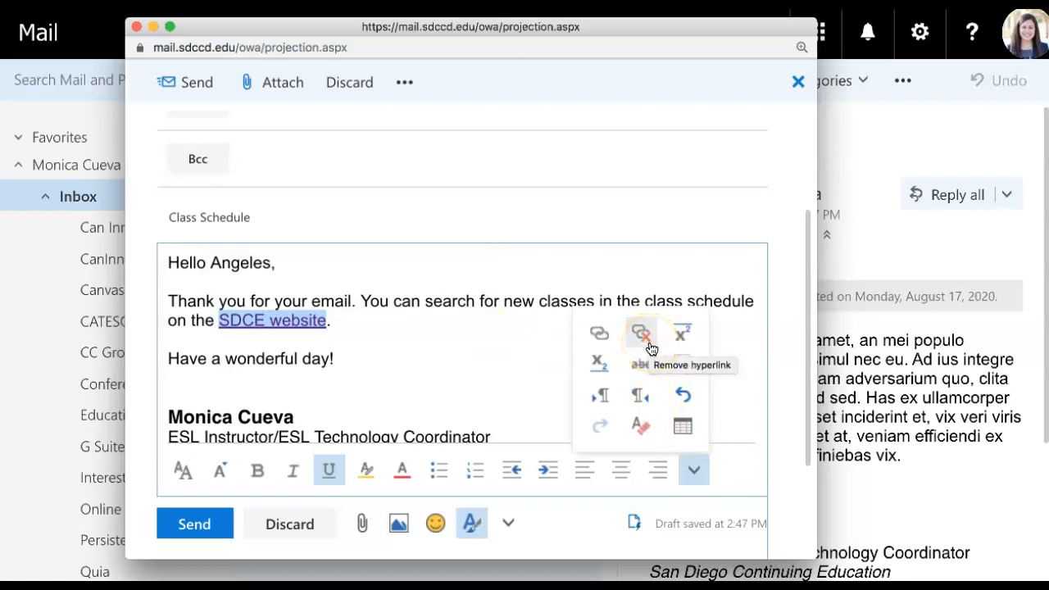
left_click(498, 349)
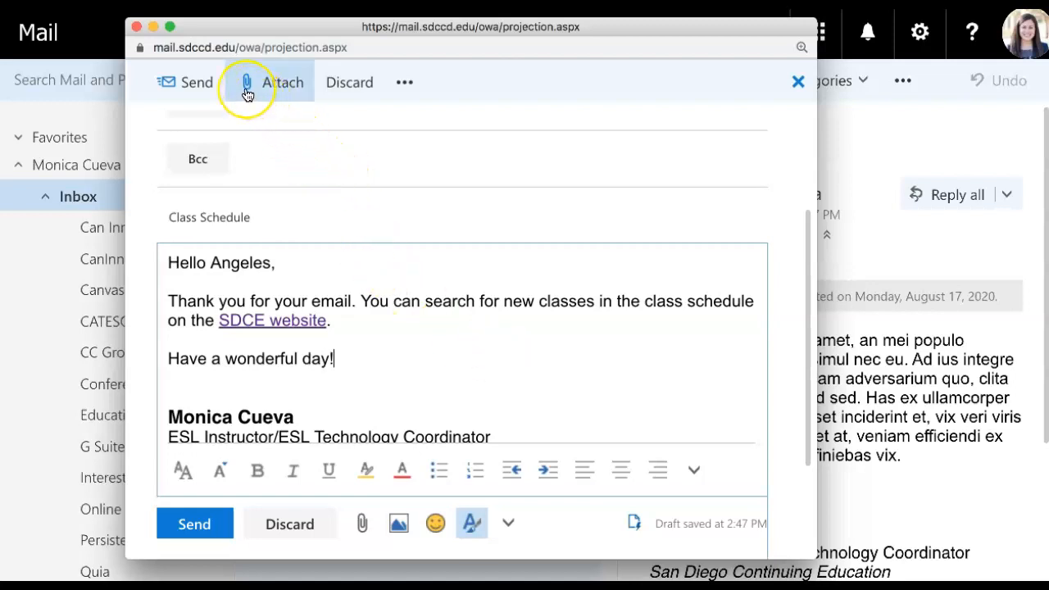
Attach the file "Blink.How to buy and activate your eBook. Student (3).pdf" from the Downloads folder to the message.
left_click(363, 524)
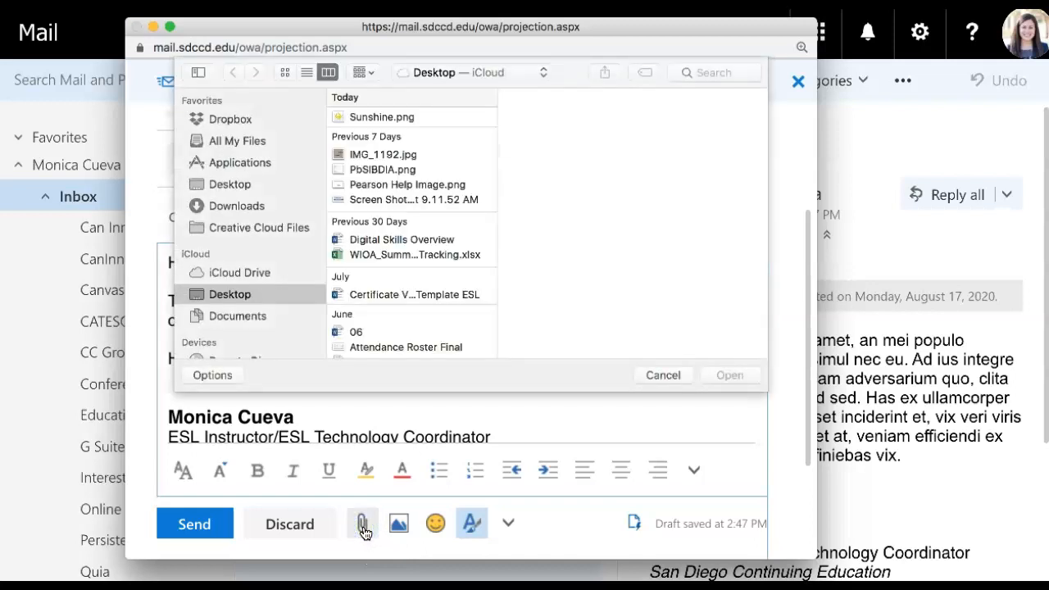
left_click(249, 208)
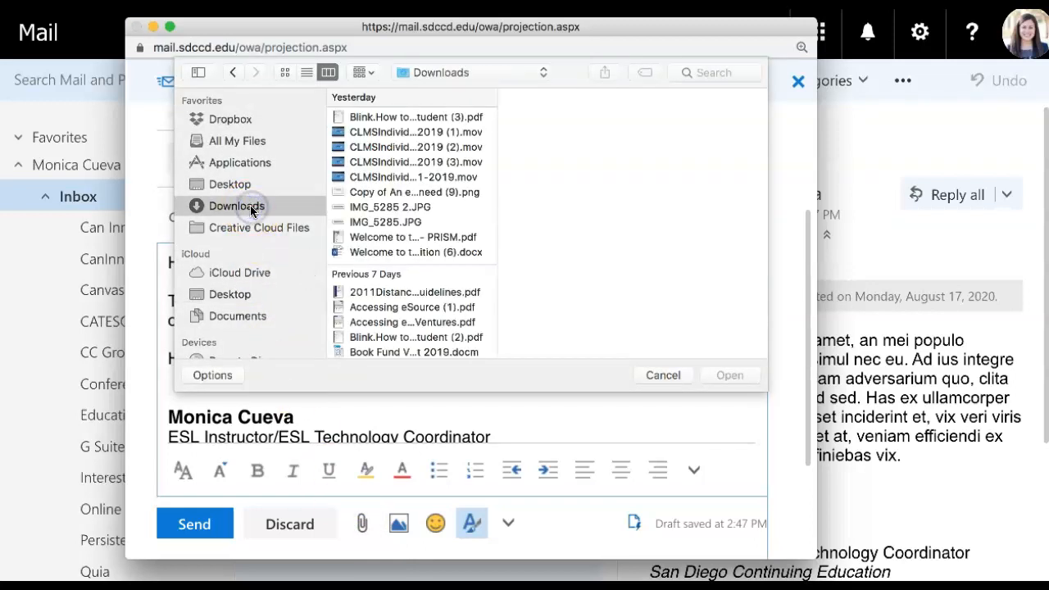
left_click(376, 119)
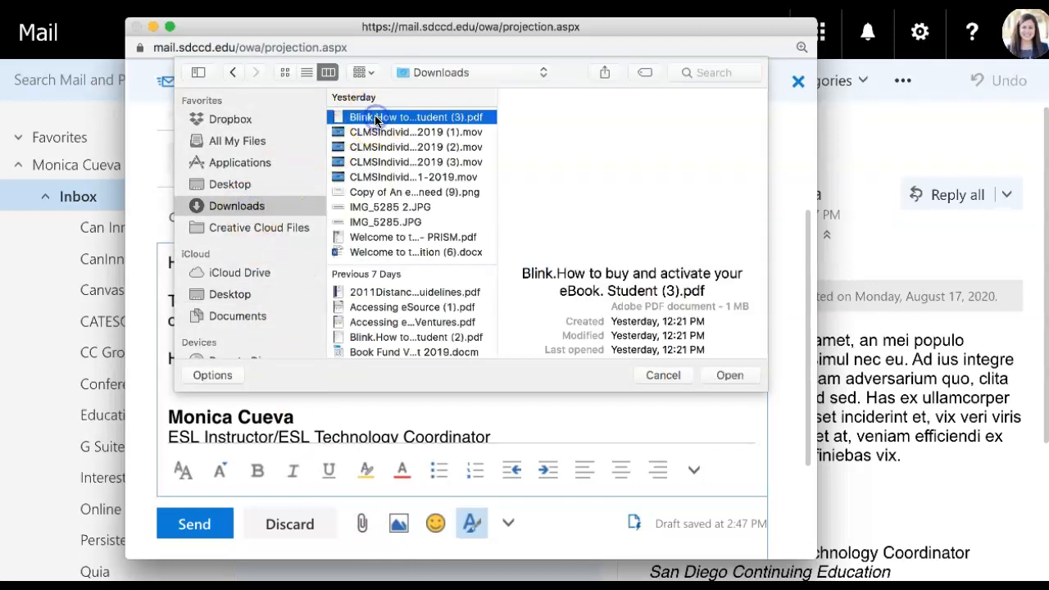
left_click(725, 377)
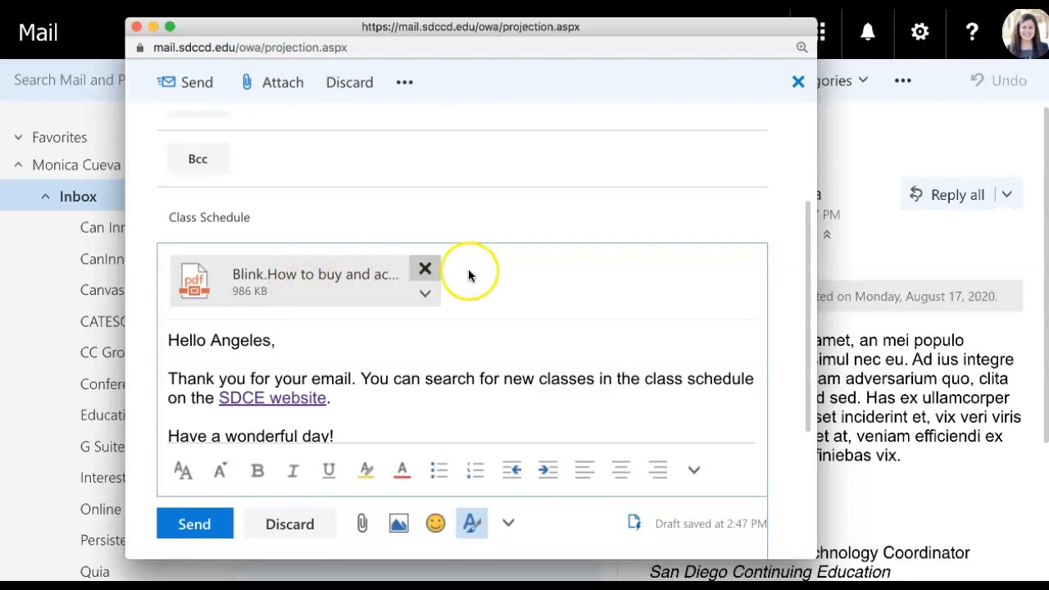
Insert the picture Sunshine.png from the Desktop inline below "Have a wonderful day!", adding a blank line before it.
scroll(473, 279, "down", 5)
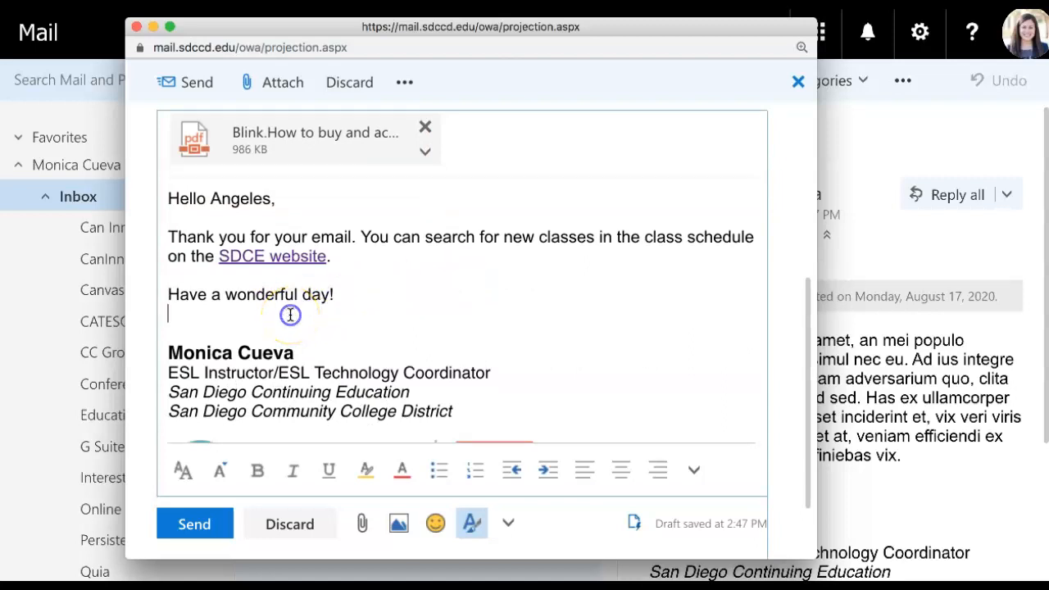
key("Return")
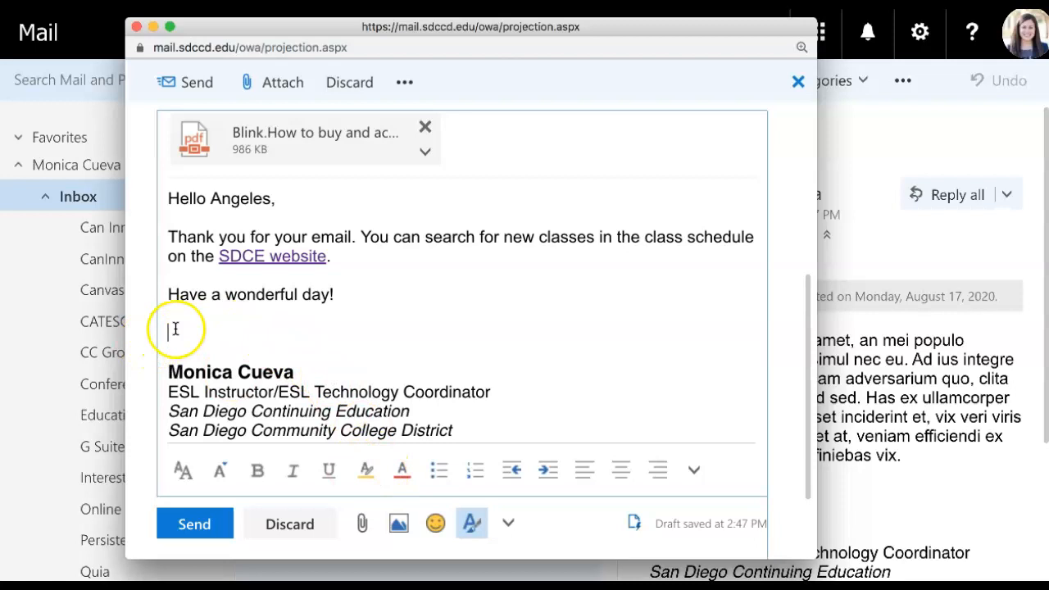
left_click(400, 535)
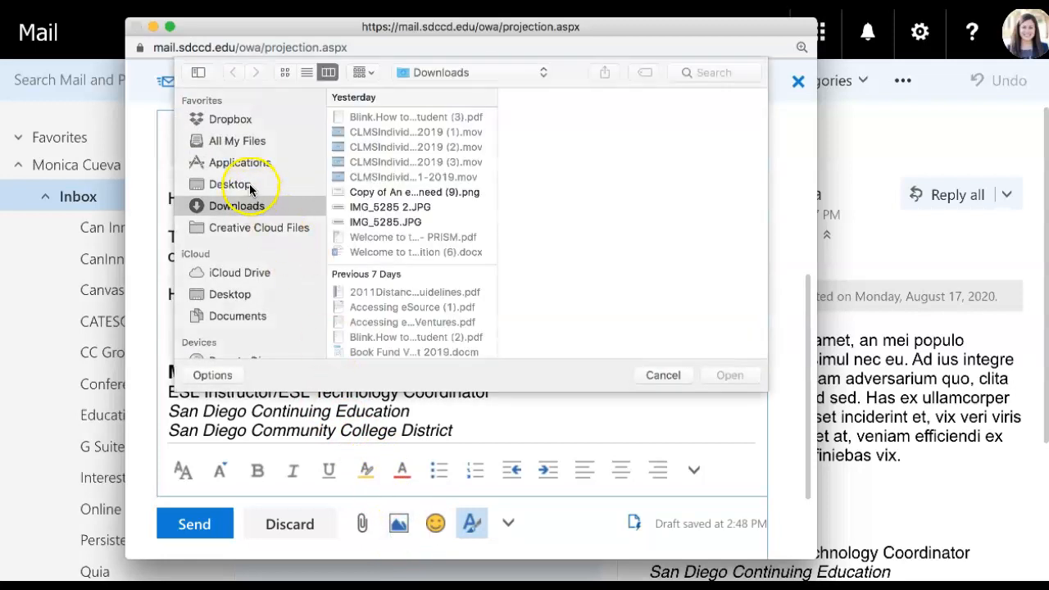
left_click(246, 183)
left_click(389, 117)
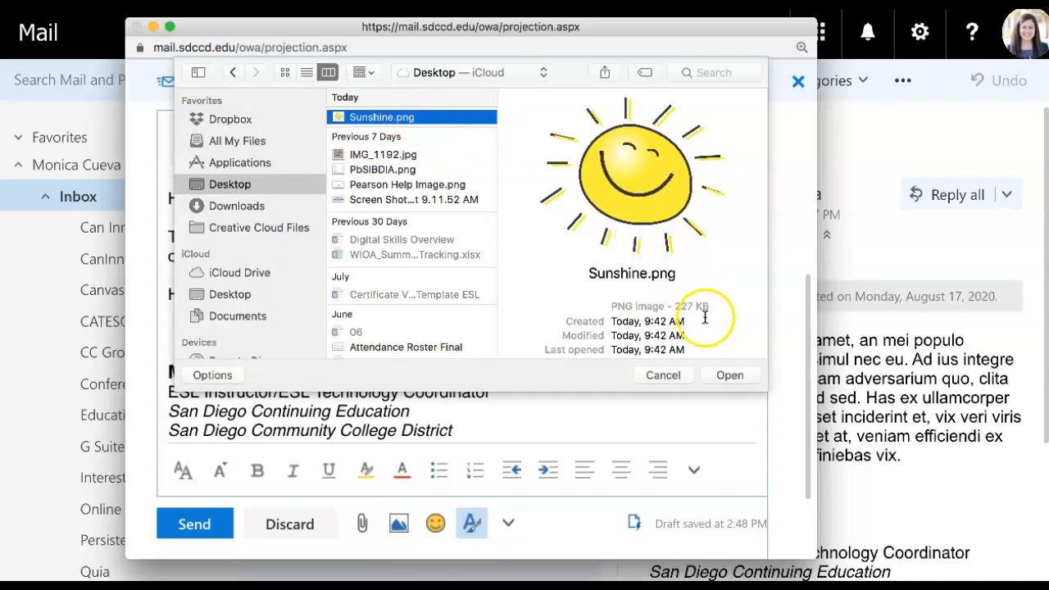
left_click(728, 375)
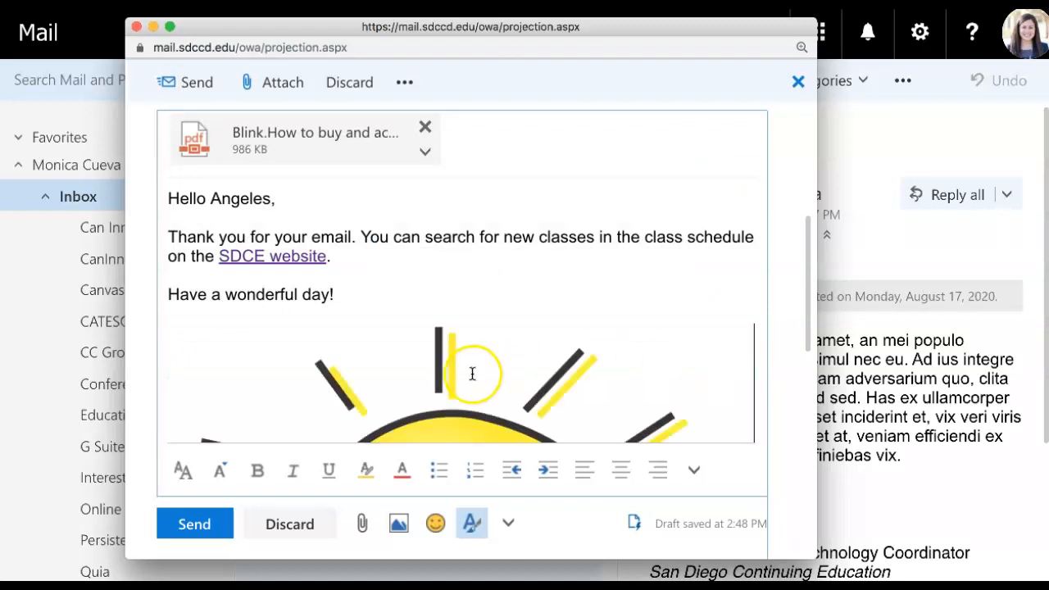
scroll(469, 370, "down", 5)
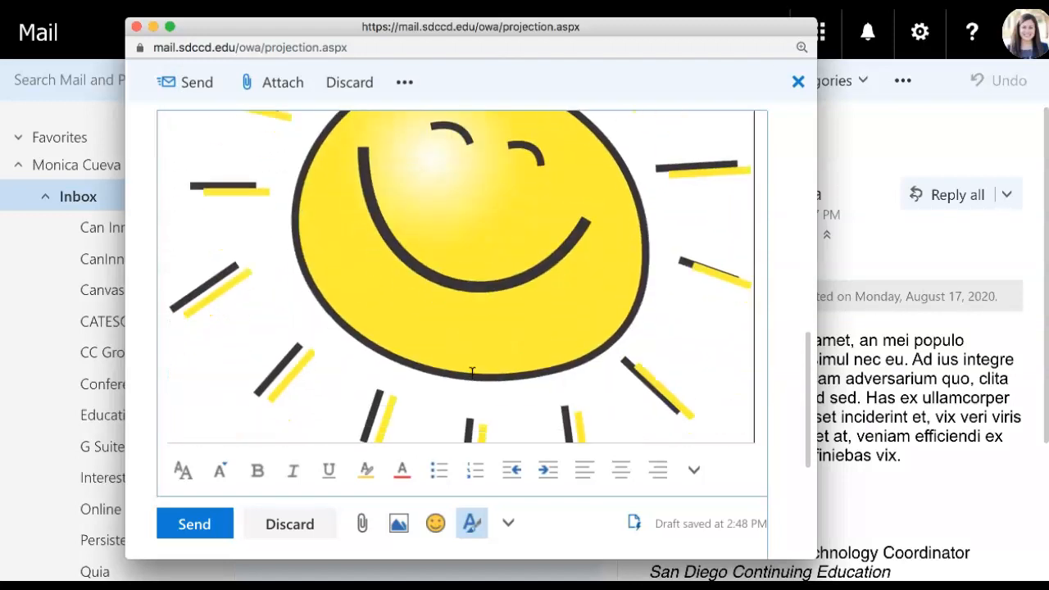
scroll(467, 360, "up", 3)
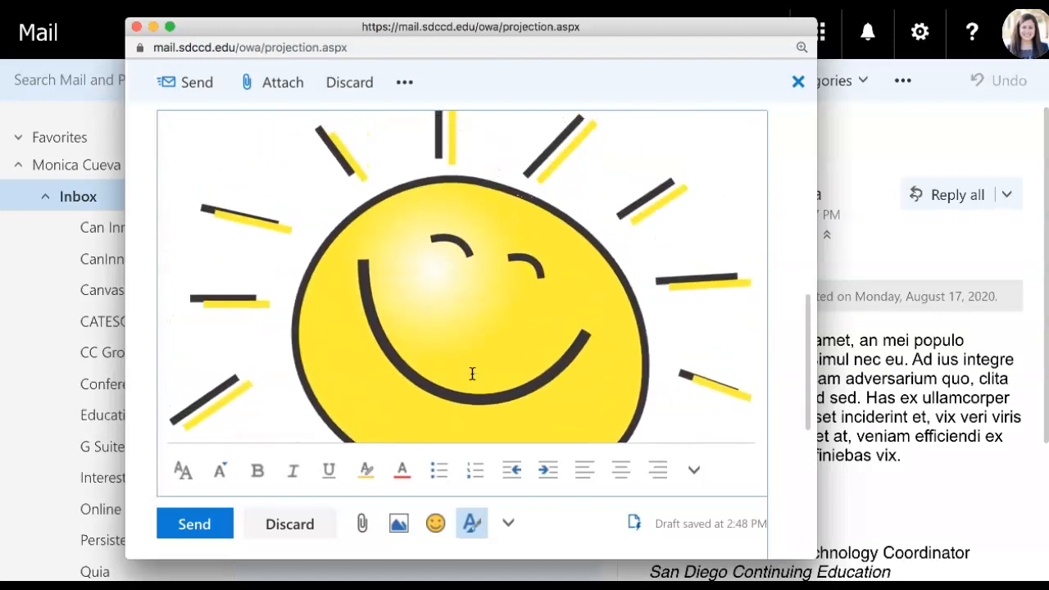
Resize the inline sun picture to the Small size.
left_click(428, 297)
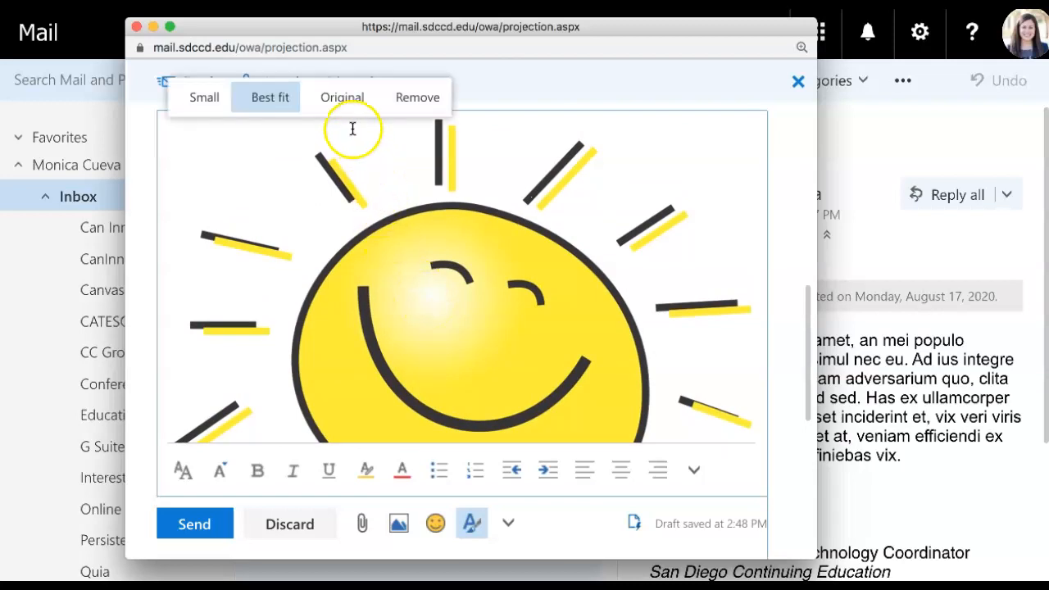
left_click(204, 97)
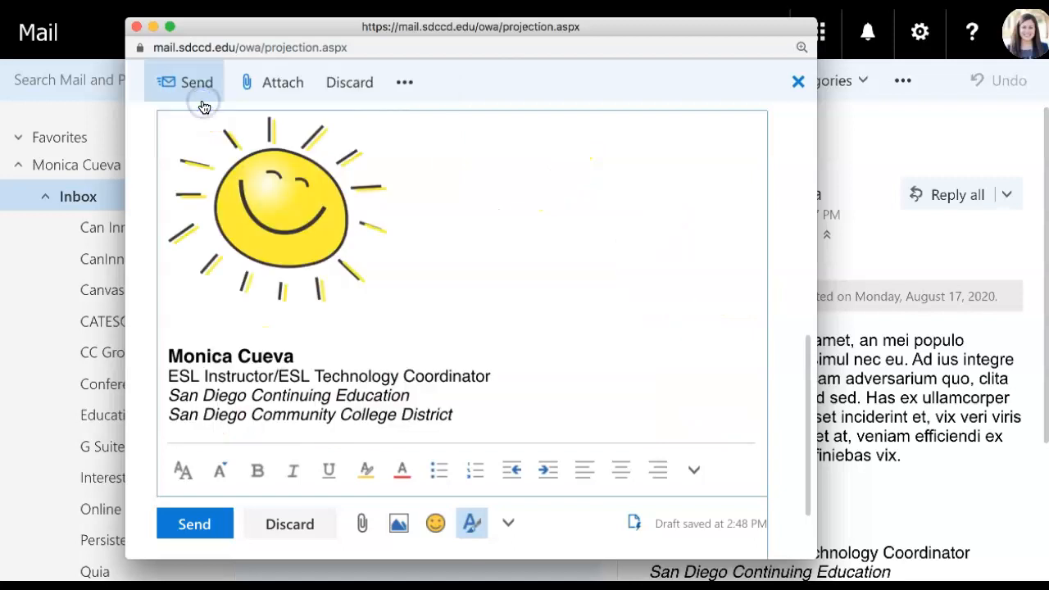
scroll(219, 279, "up", 3)
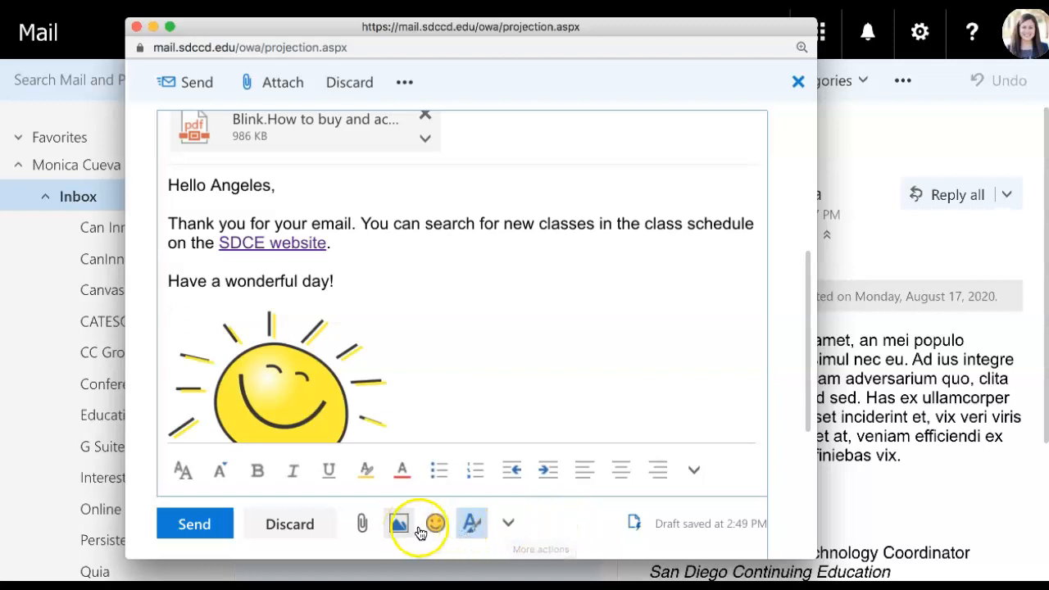
Set the importance of the message to High.
left_click(509, 529)
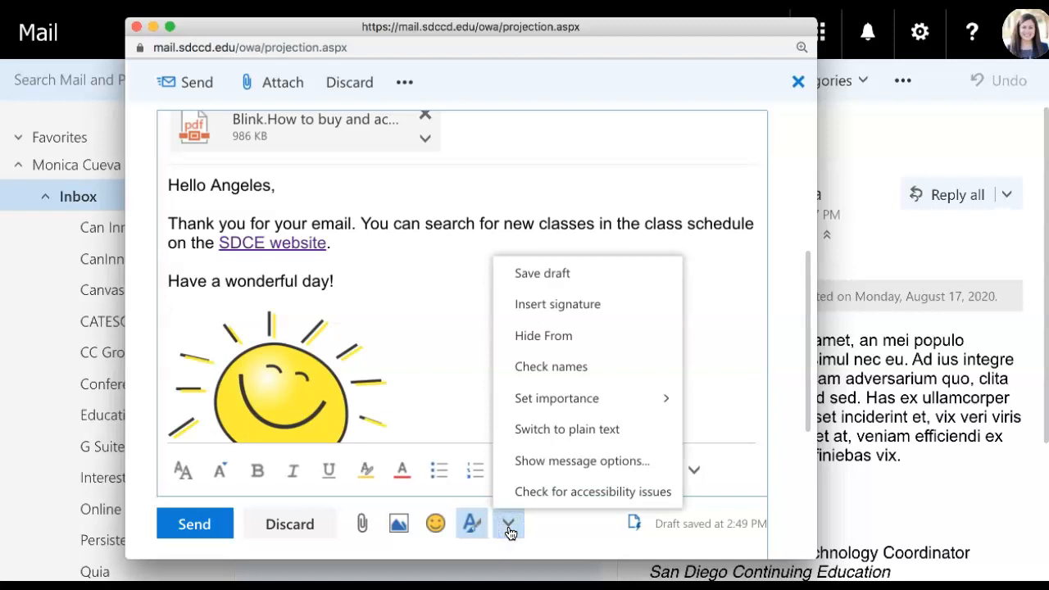
left_click(595, 407)
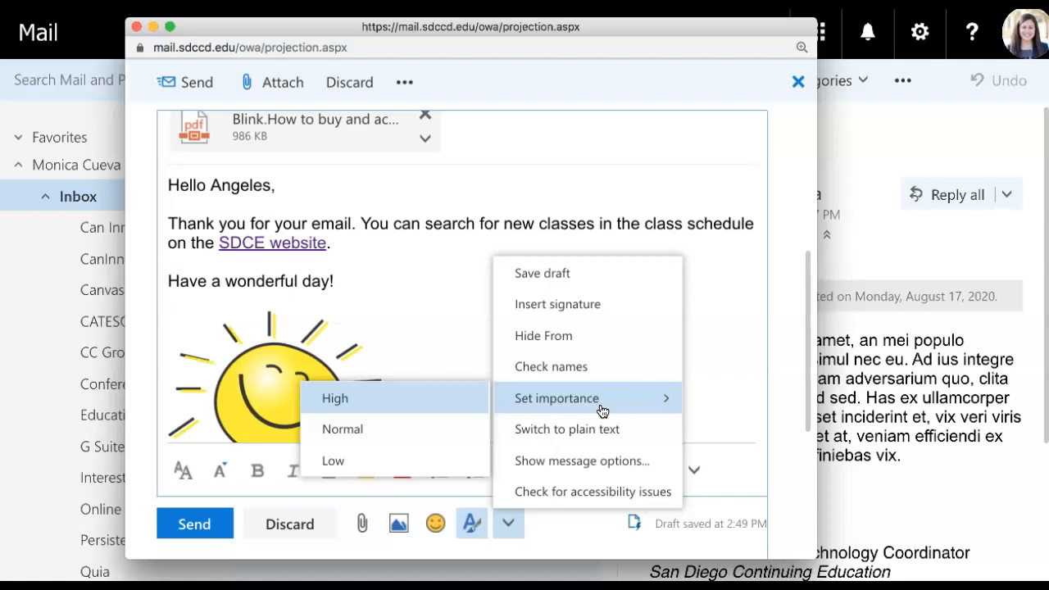
left_click(460, 401)
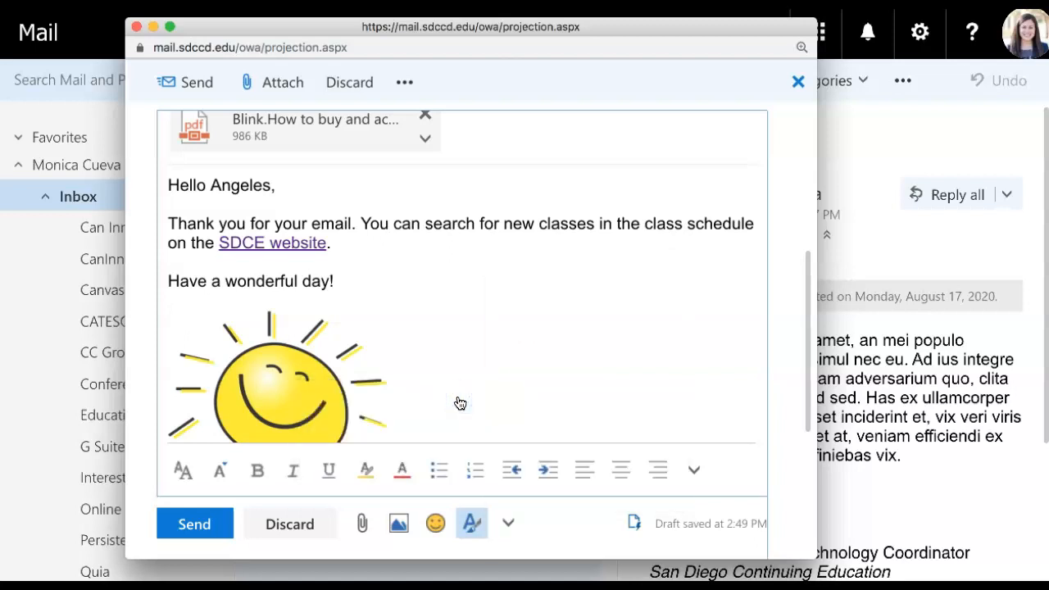
Set the message's sensitivity to Confidential and request a read receipt.
left_click(510, 530)
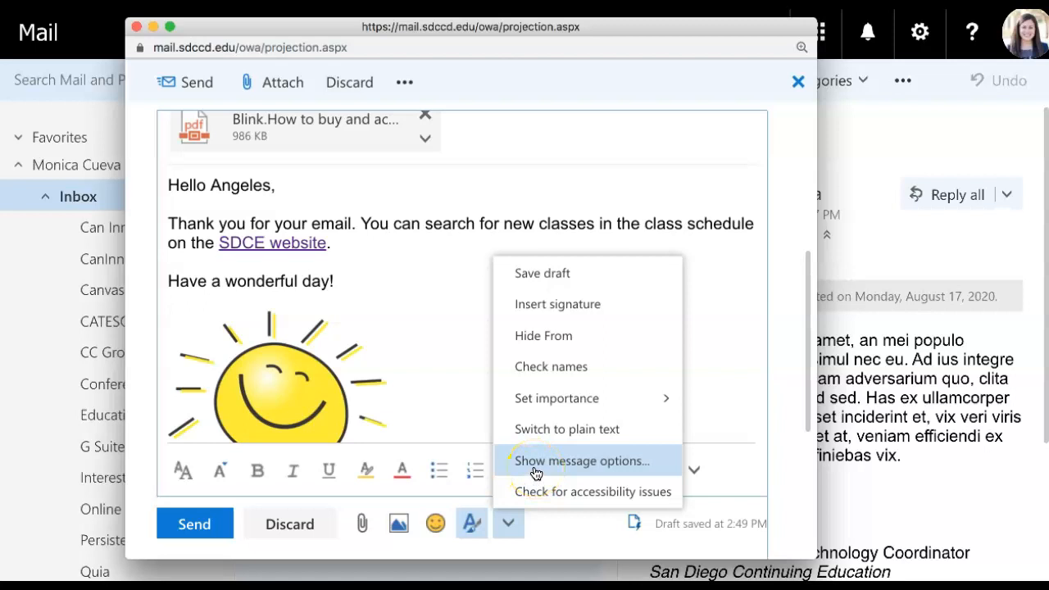
left_click(611, 463)
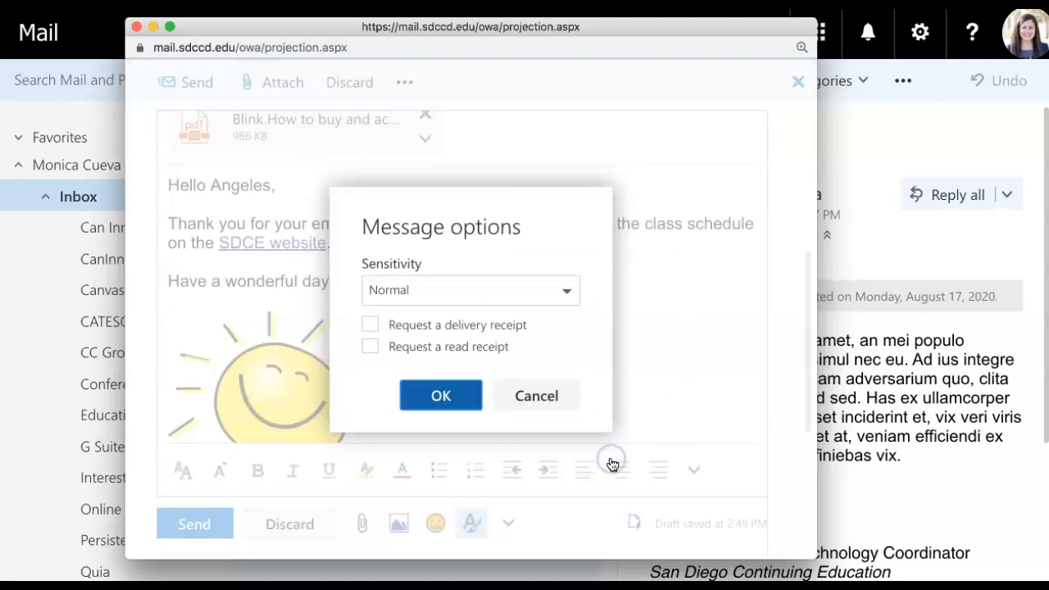
left_click(568, 292)
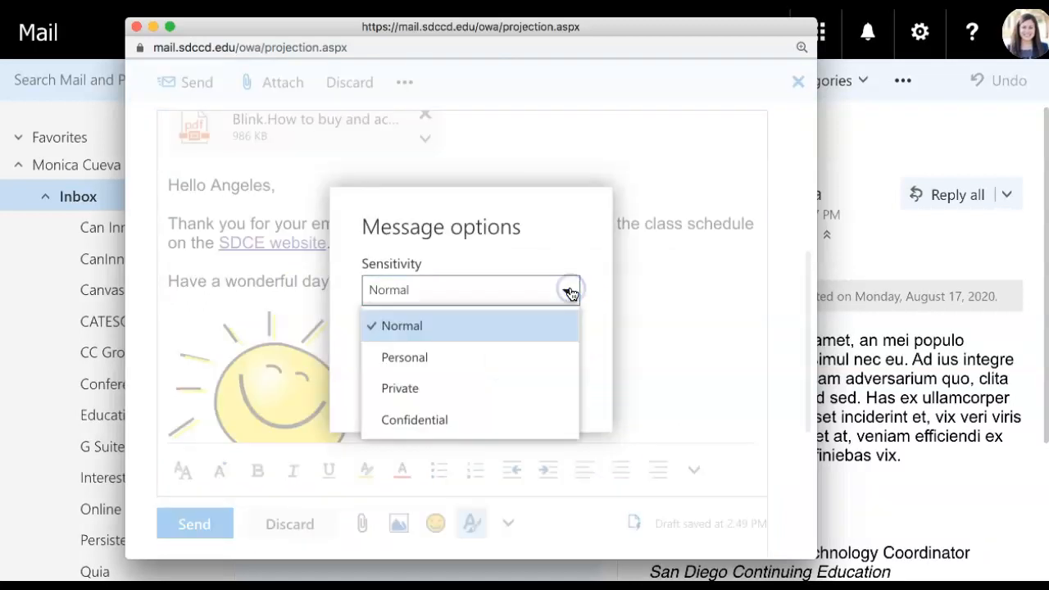
left_click(559, 415)
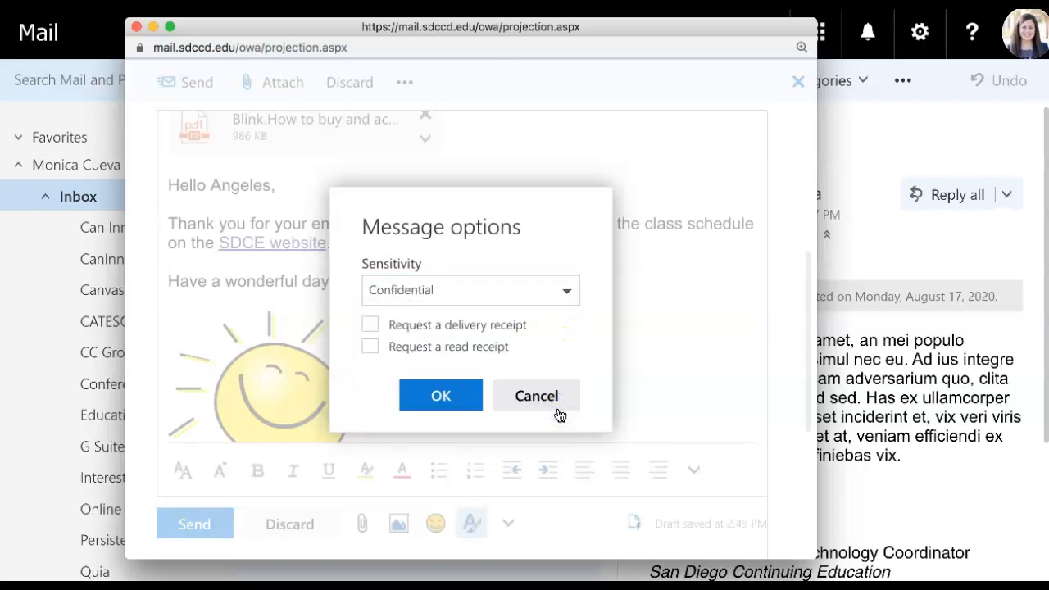
left_click(371, 348)
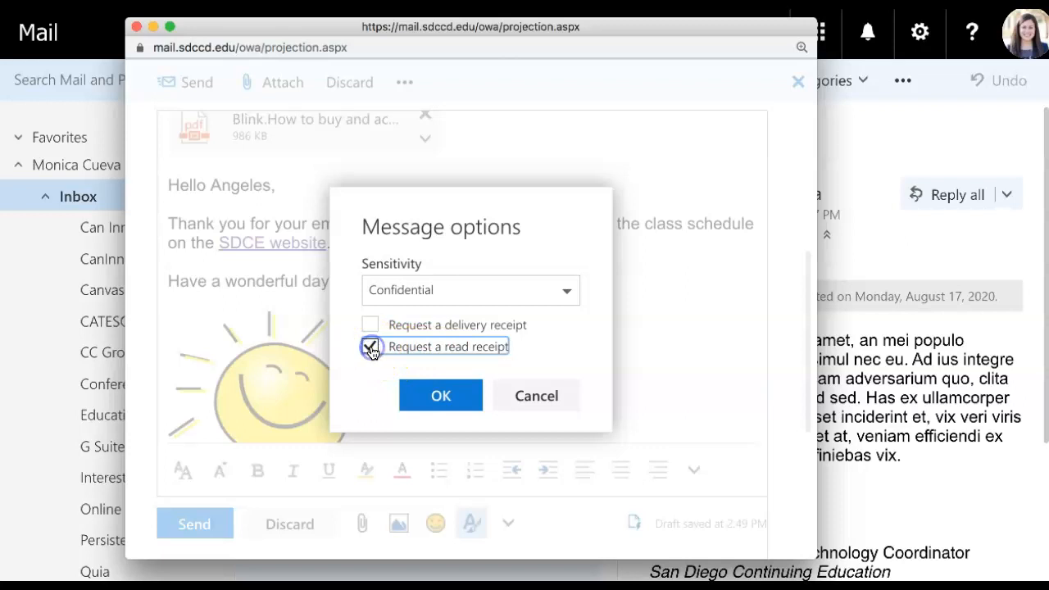
left_click(454, 401)
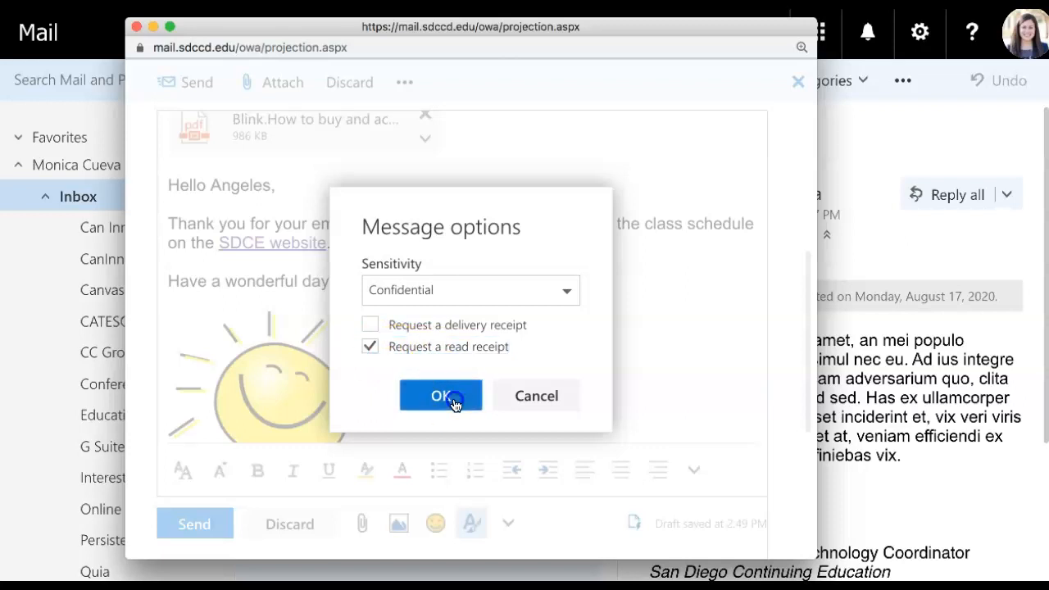
Check the message for accessibility issues and move the compose window aside to uncover the checker's results.
left_click(511, 526)
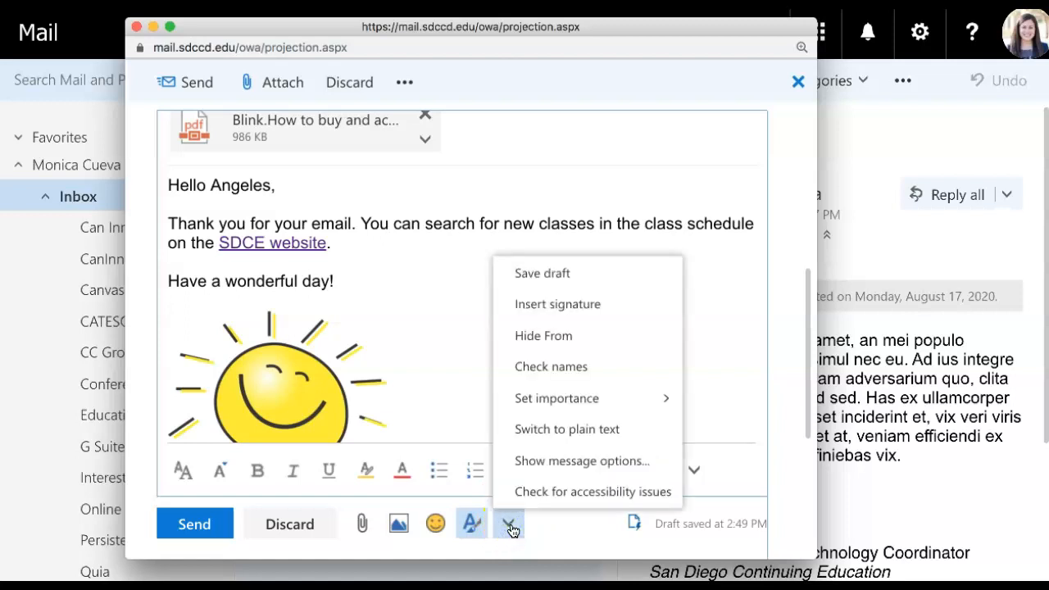
left_click(584, 493)
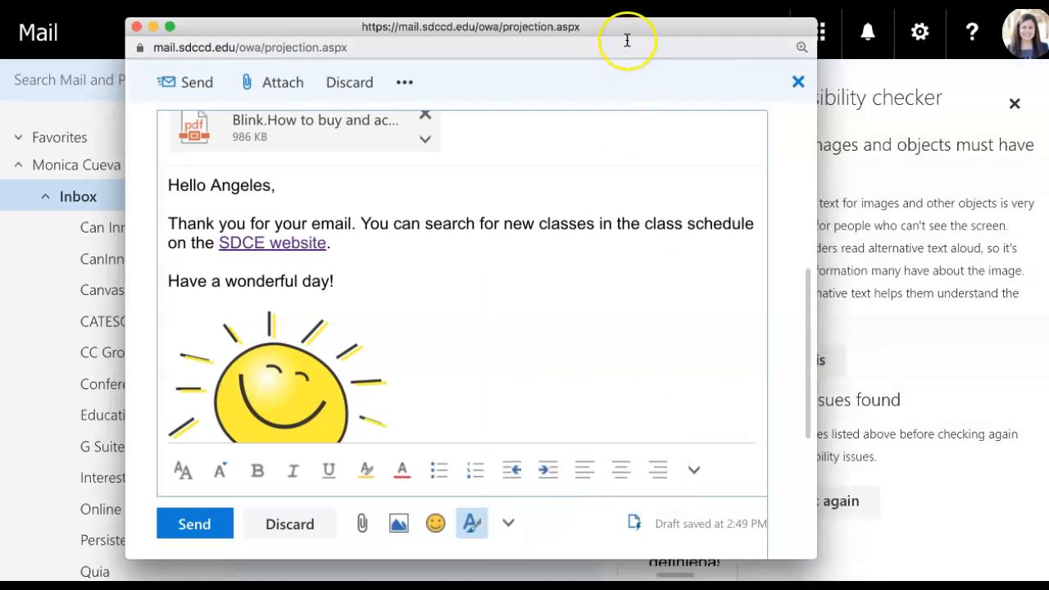
left_click_drag(625, 33, 532, 33)
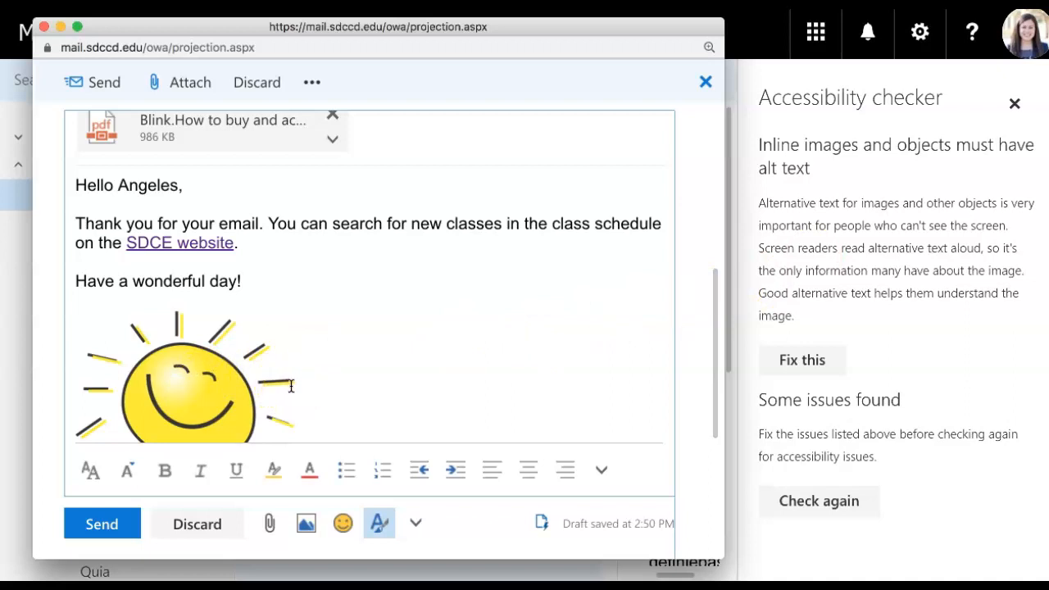
Give the sun picture the alternate text "happy sun clip" and run the accessibility check again.
left_click_drag(290, 386, 247, 388)
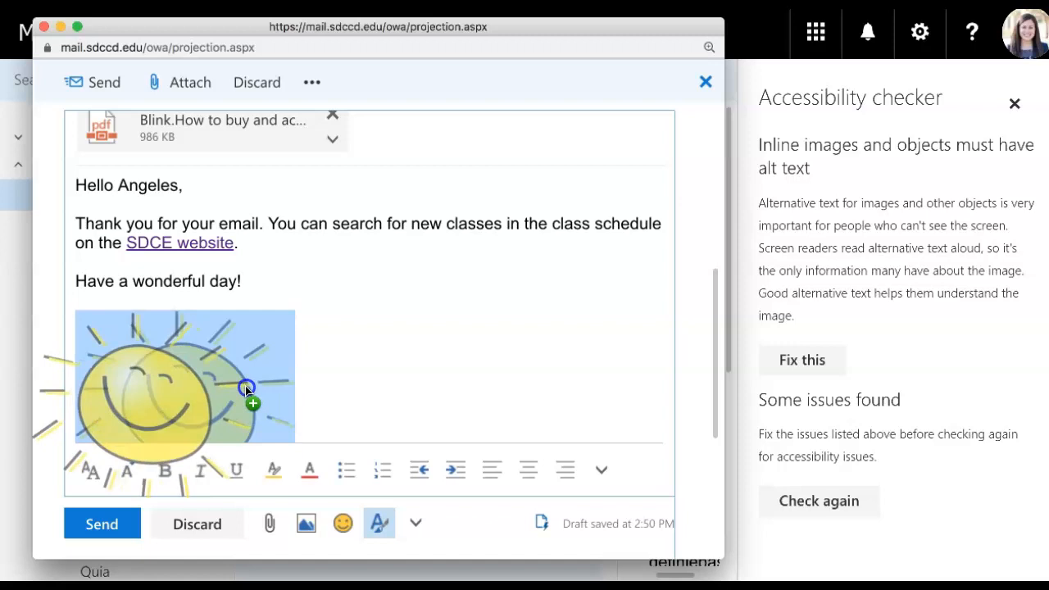
scroll(245, 386, "down", 2)
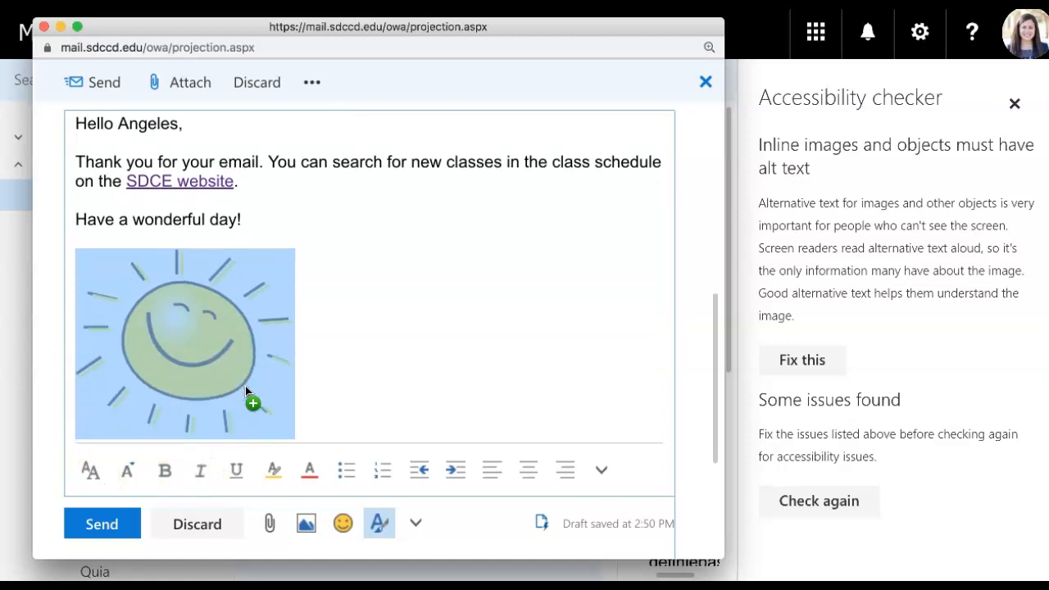
left_click(603, 473)
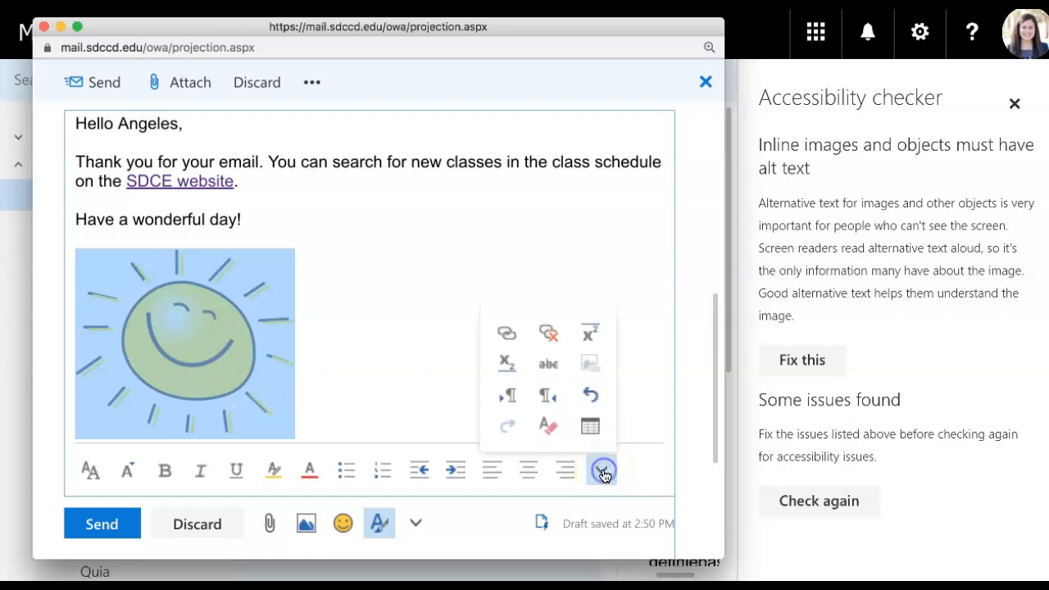
left_click(597, 372)
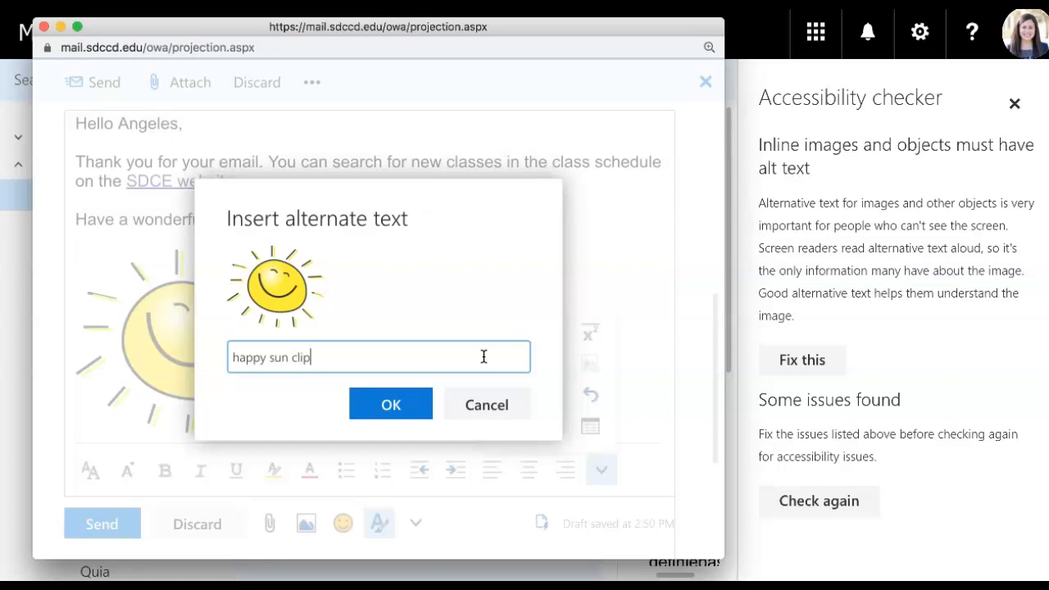
left_click(401, 406)
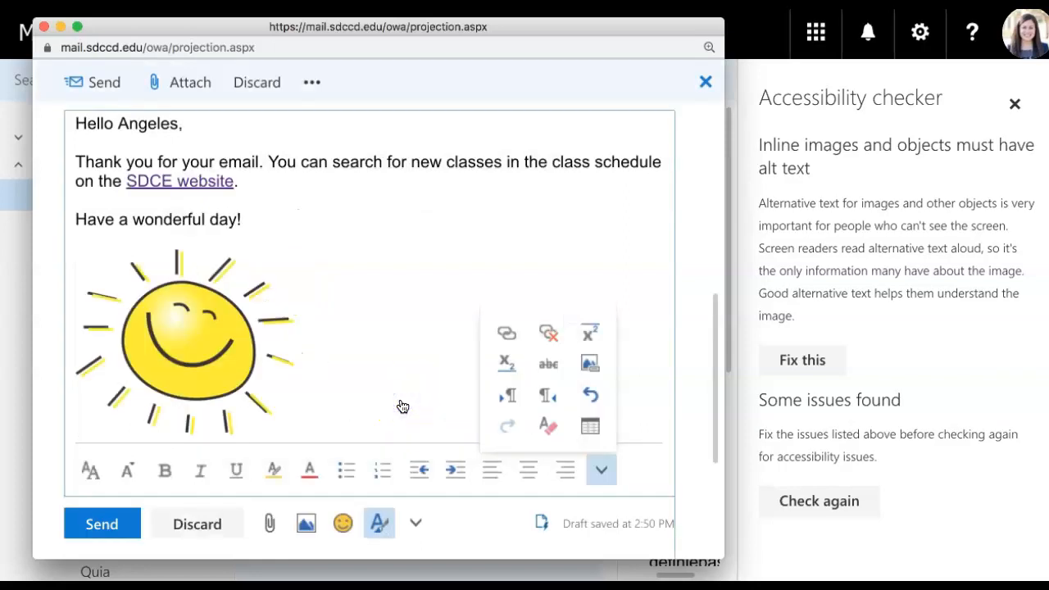
left_click(819, 500)
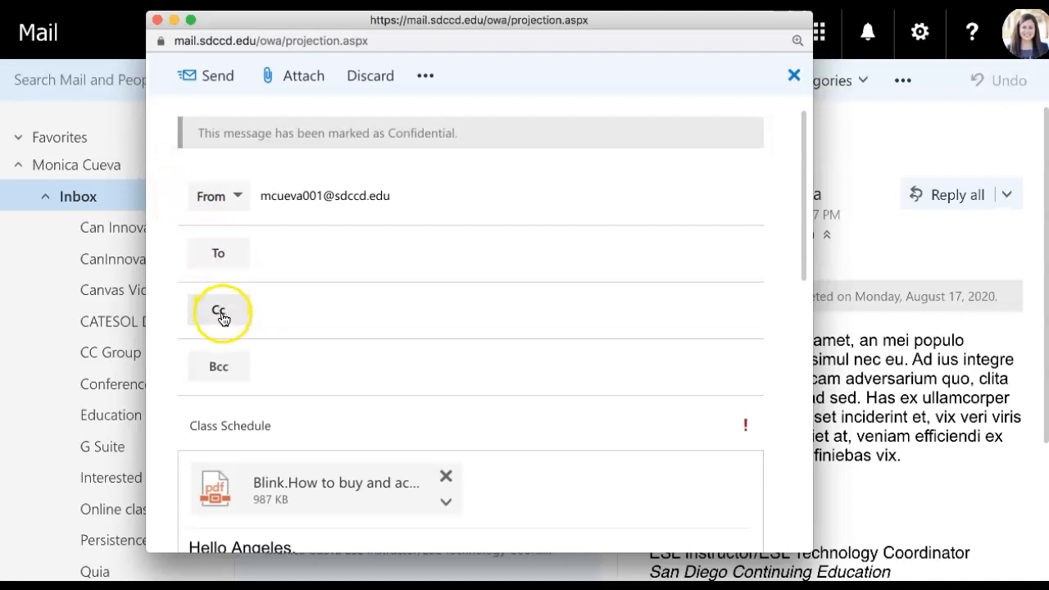
Add two people from the contacts to the To recipients and save the selection.
left_click(223, 254)
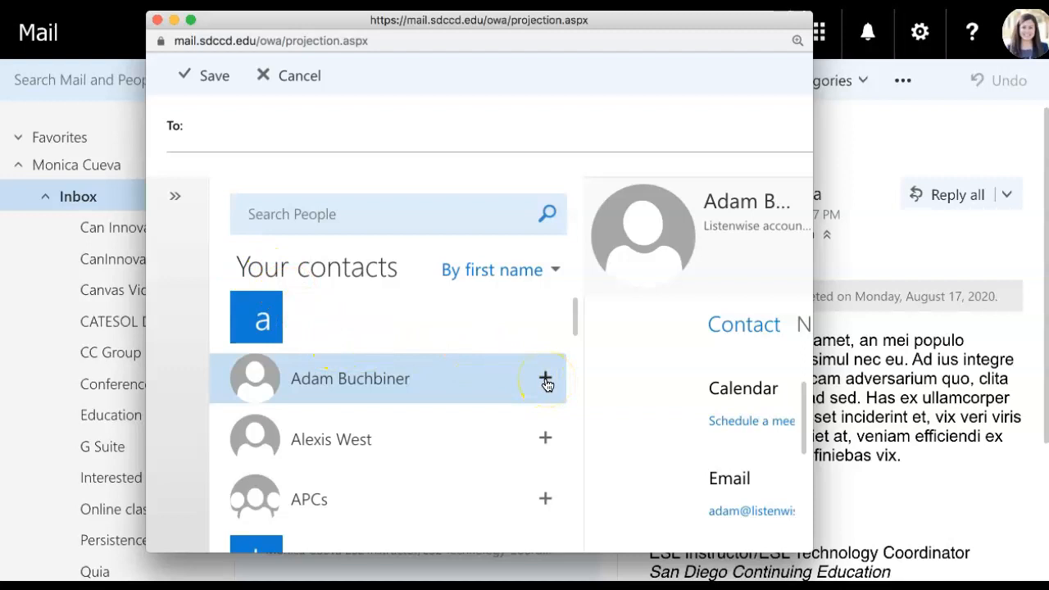
left_click(546, 381)
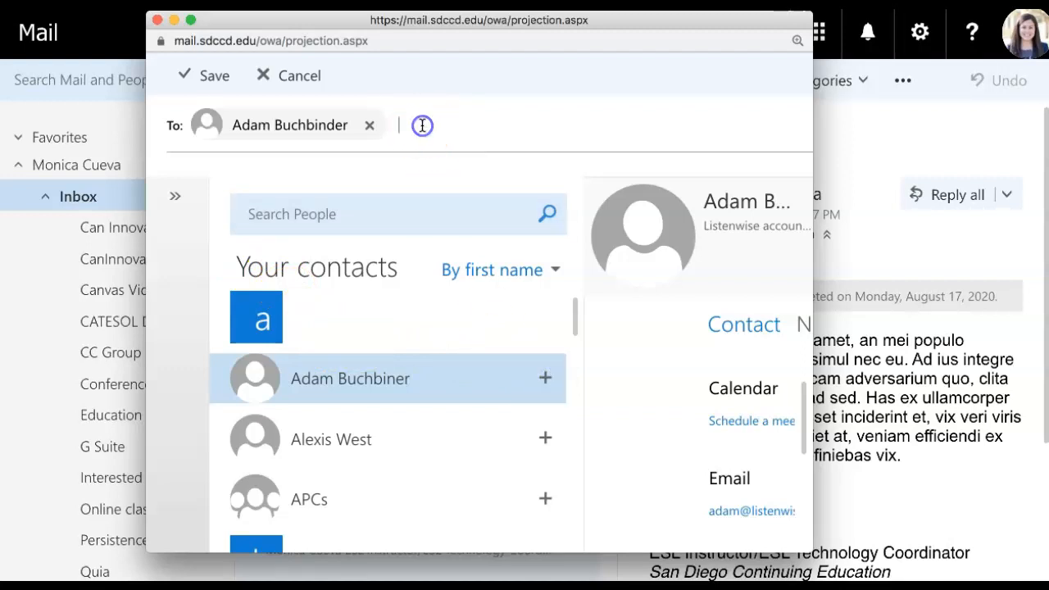
type("alex")
key("Return")
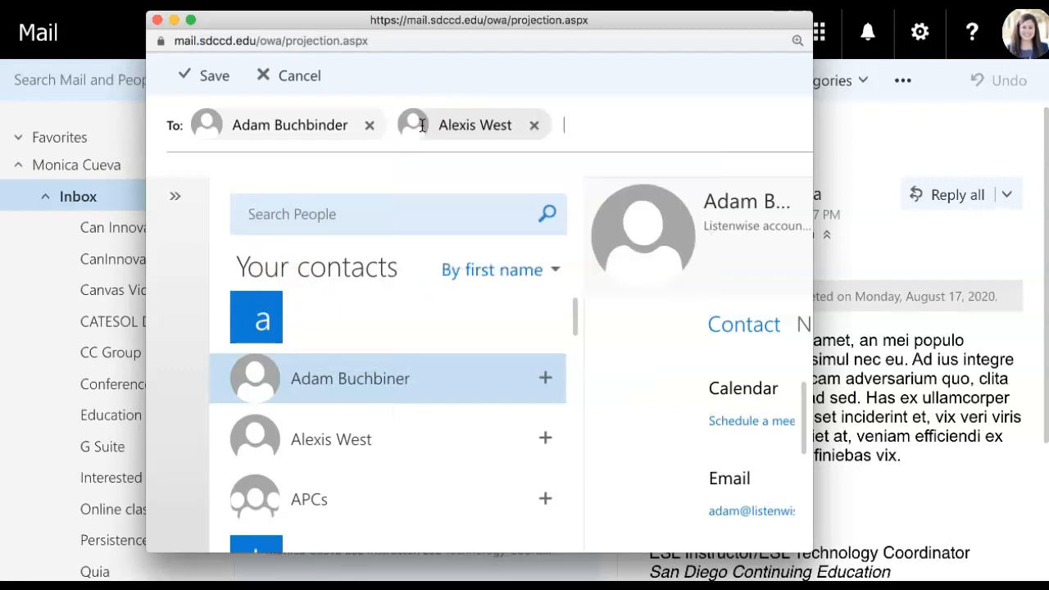
left_click(437, 141)
left_click(209, 75)
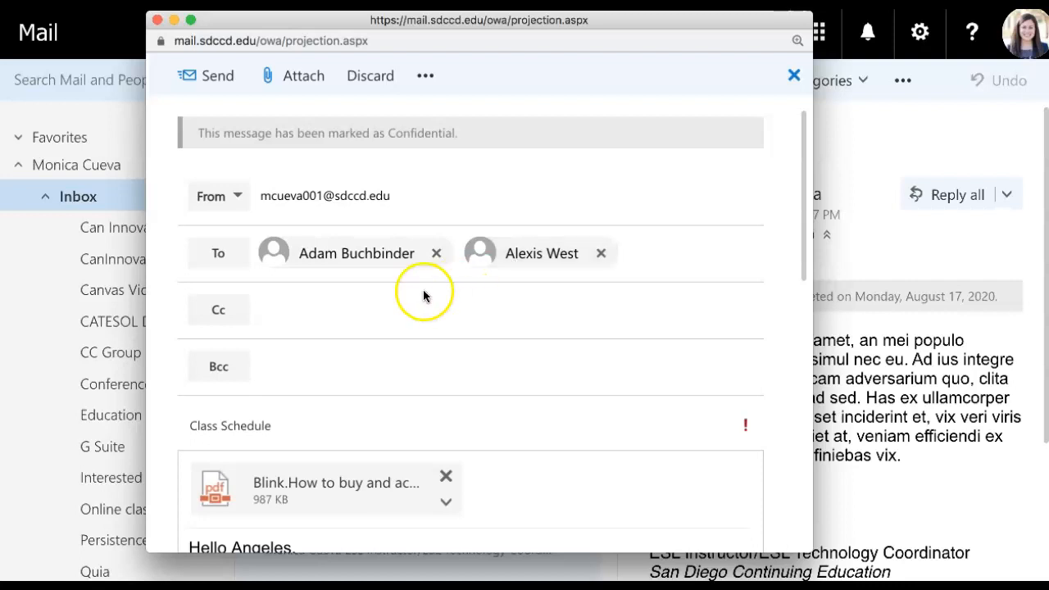
Add the sender's own contact as a Cc recipient from the suggestions.
left_click(403, 308)
type("monica cueva")
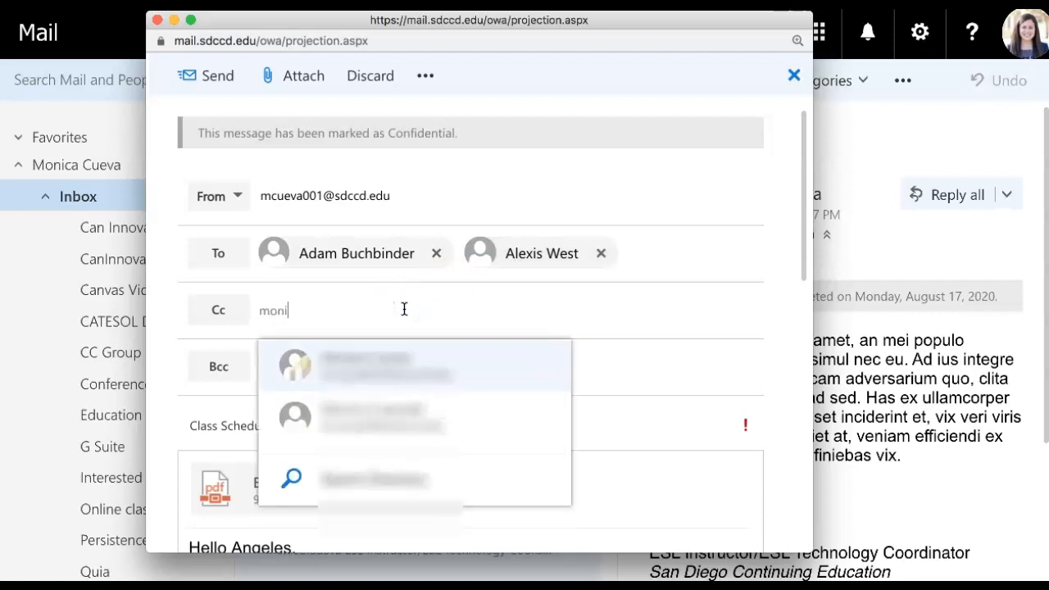
left_click(410, 363)
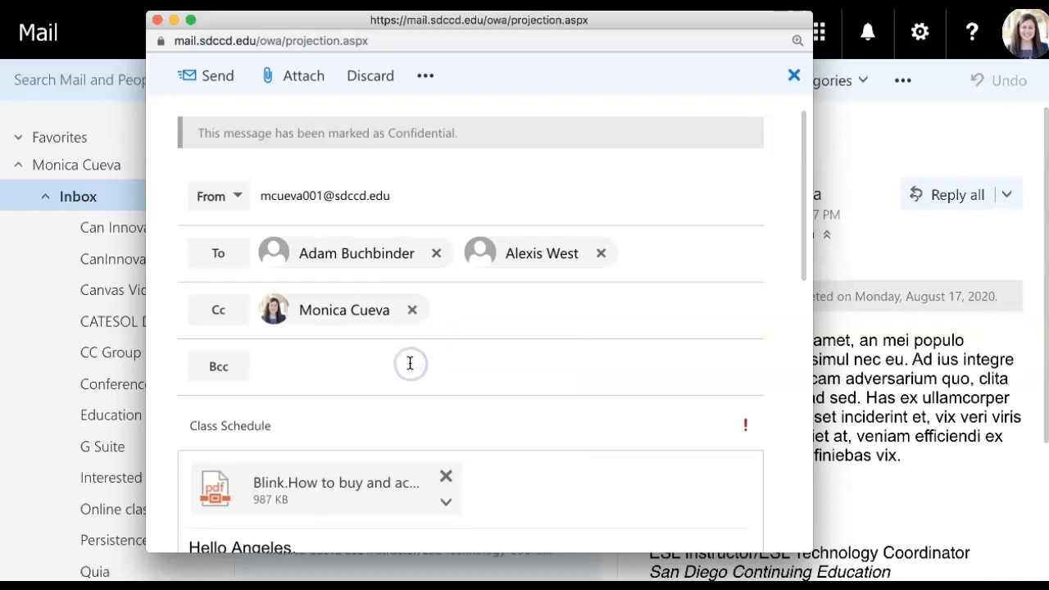
left_click(363, 321)
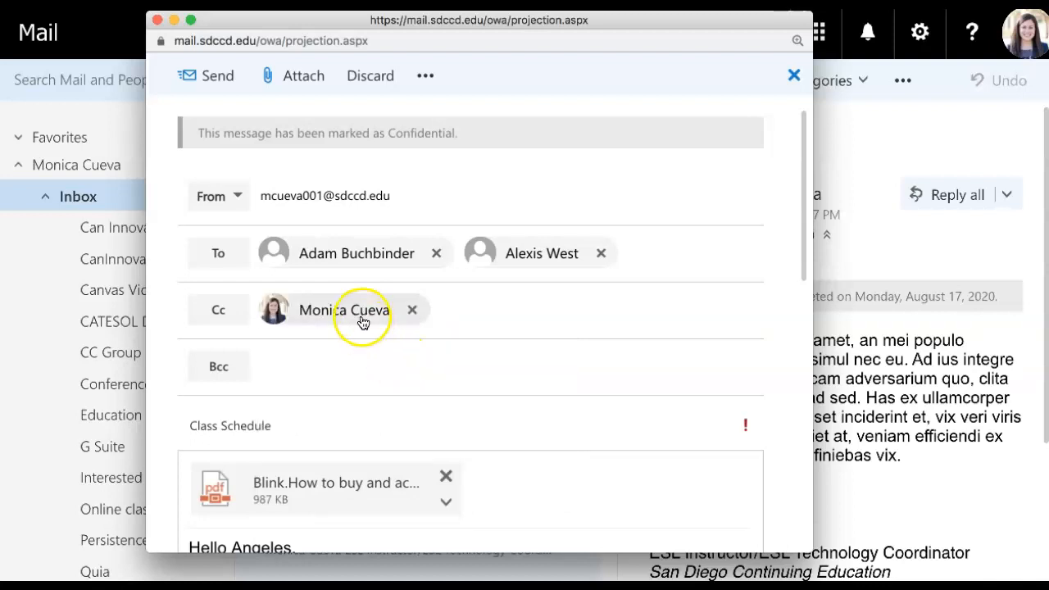
Search the directory by first name for a second Cc recipient and add a matching person.
left_click(451, 310)
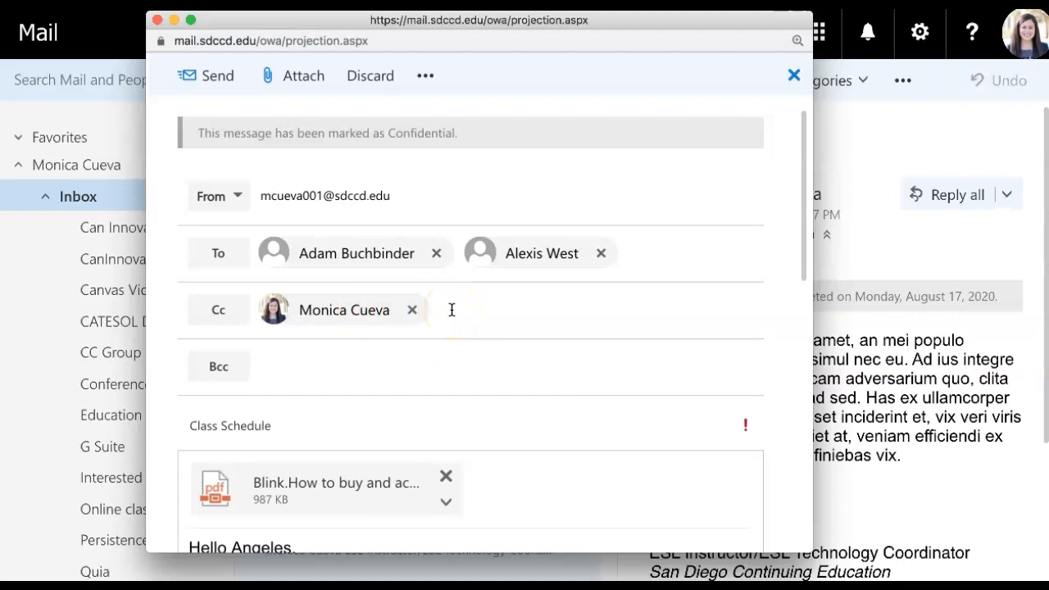
type("sarah")
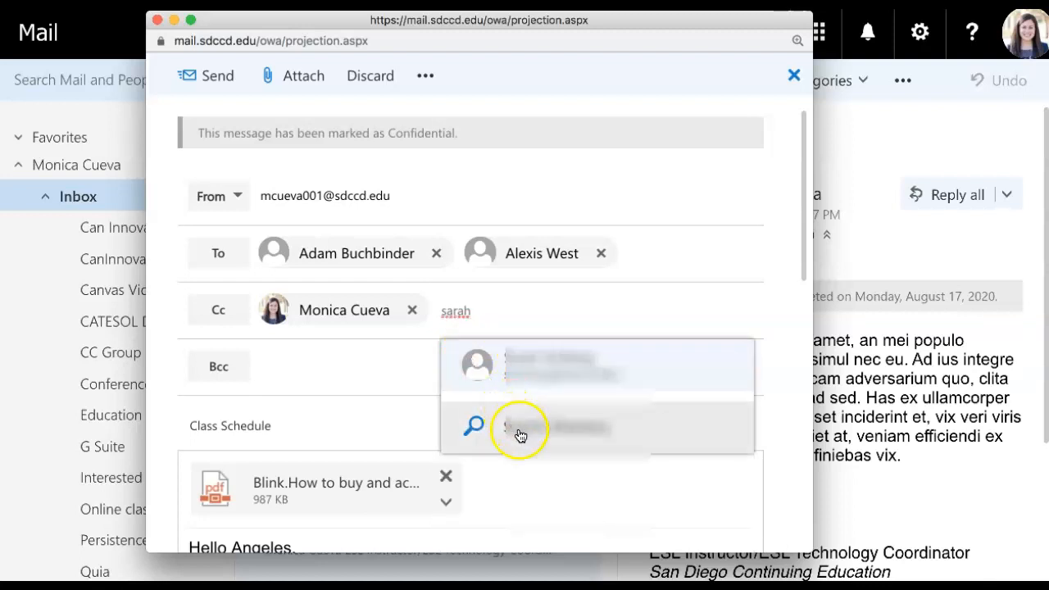
left_click(519, 435)
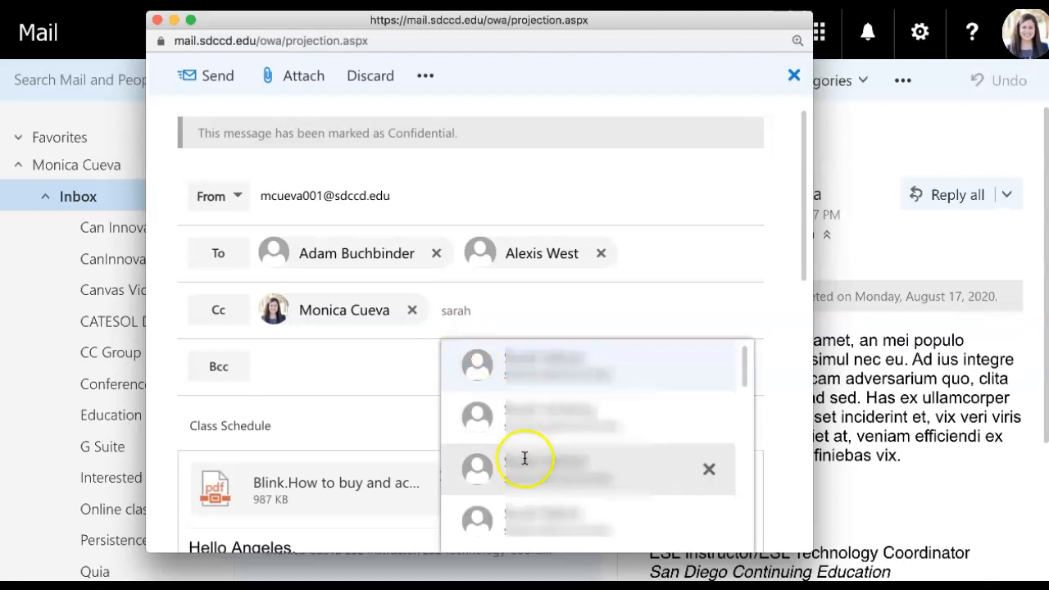
left_click(534, 517)
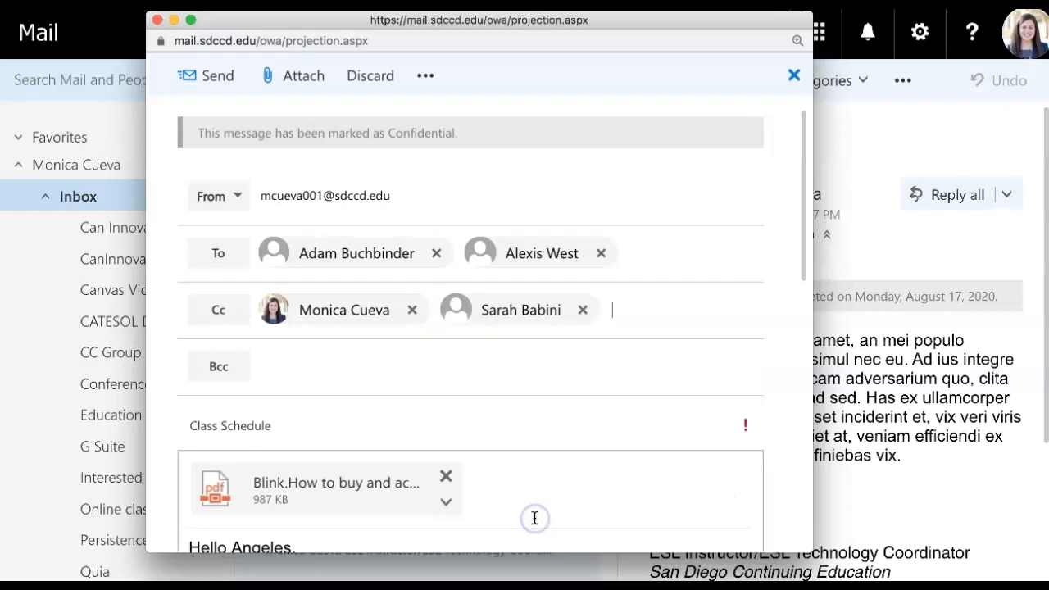
left_click(604, 336)
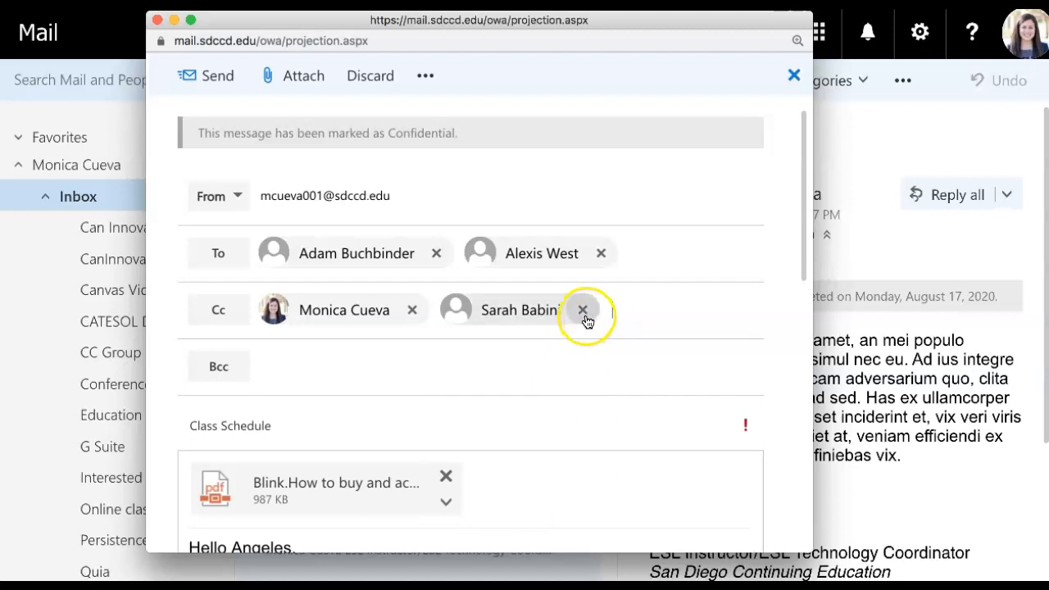
Remove the second Cc recipient and both To recipients from the message.
left_click(583, 310)
left_click(601, 256)
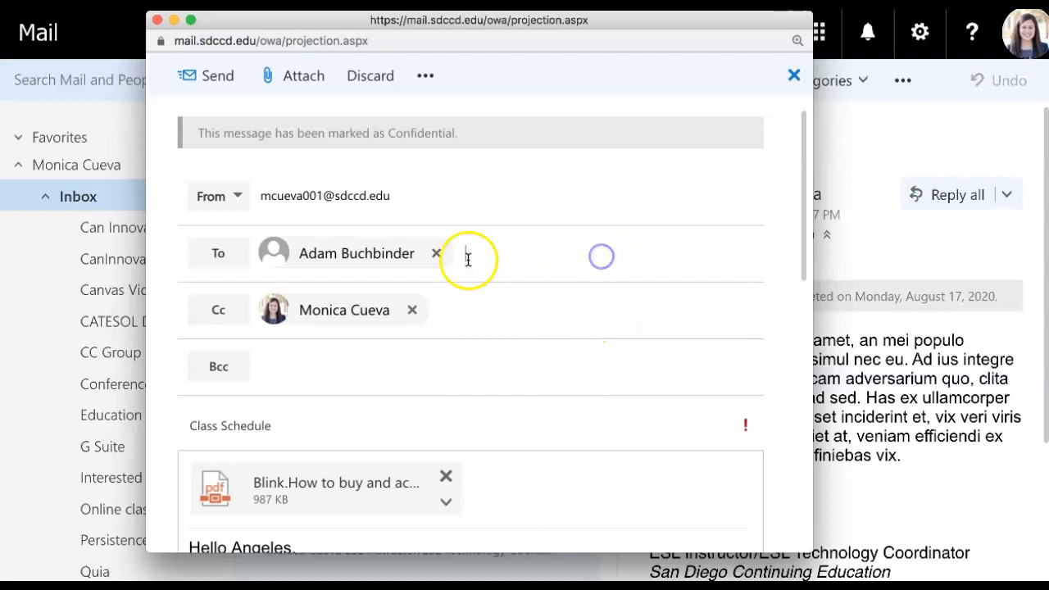
left_click(437, 253)
Move the sender's own contact from the Cc line to the To line.
left_click_drag(283, 308, 290, 251)
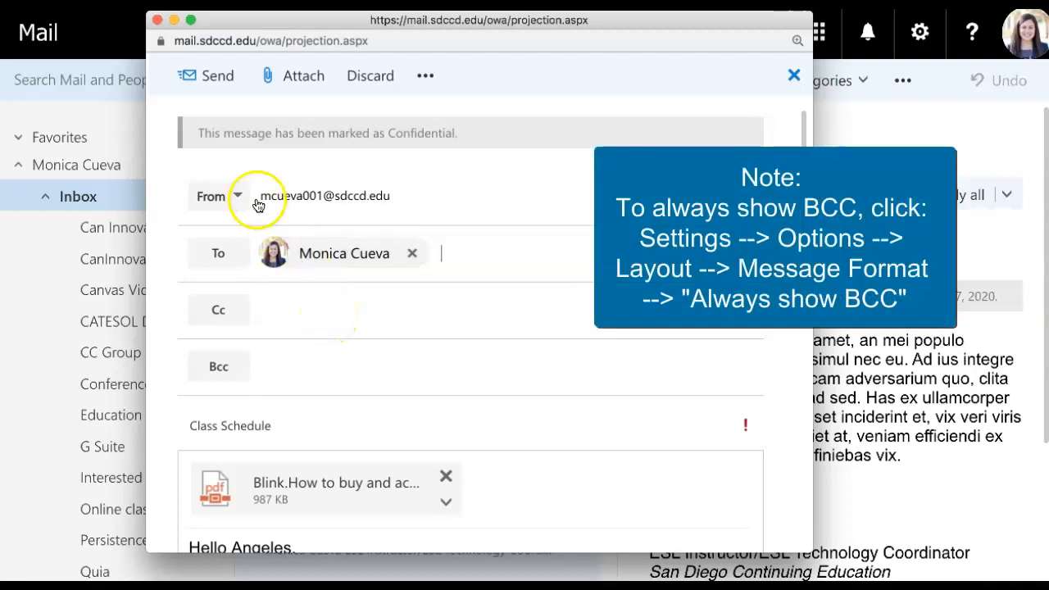
Send the "Class Schedule" email and open the received copy from the Inbox in its own window.
left_click(214, 82)
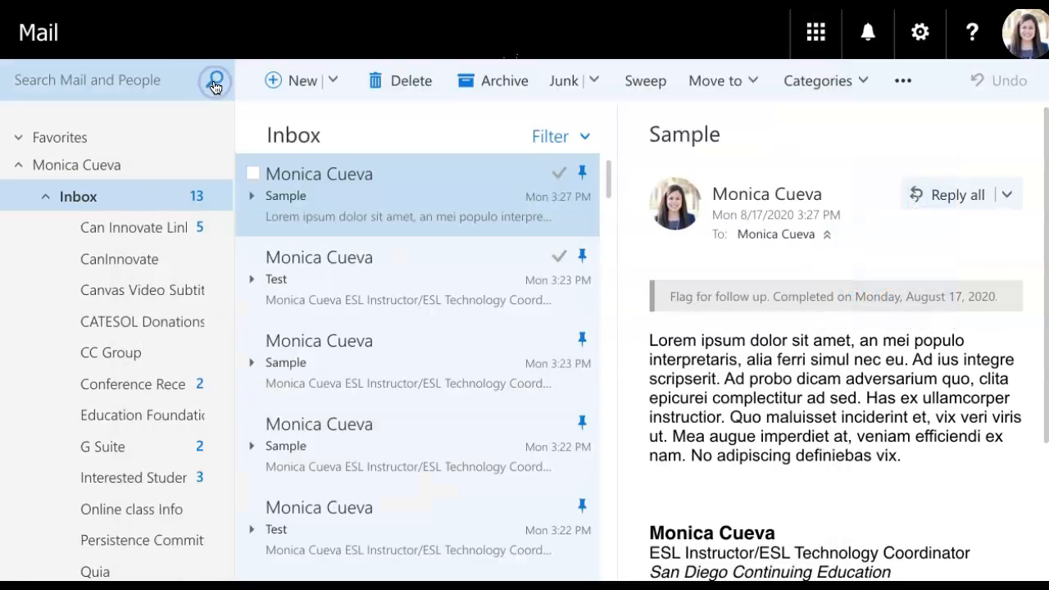
scroll(396, 474, "down", 1)
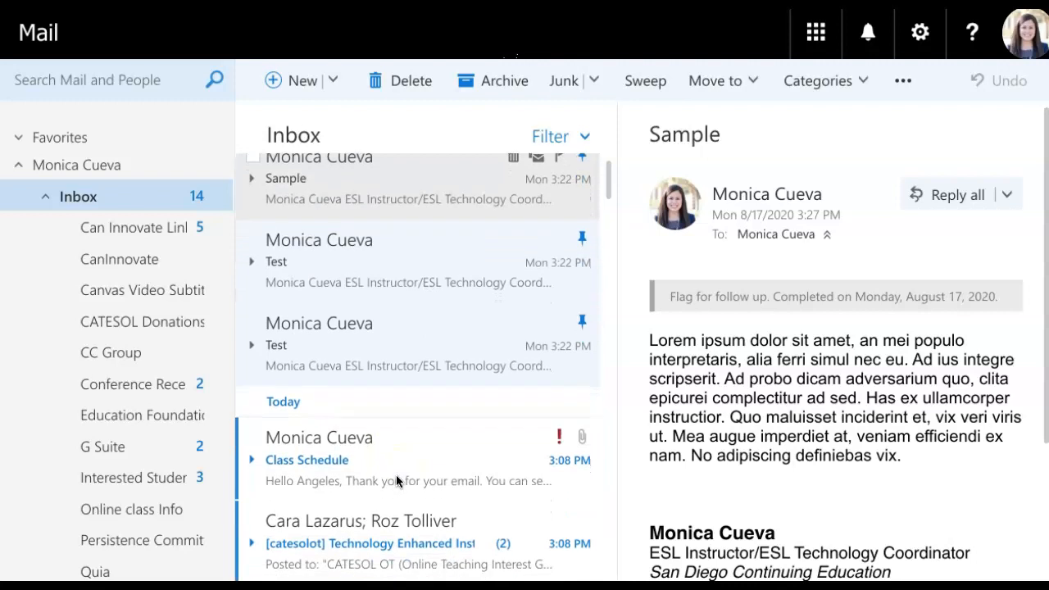
double_click(399, 465)
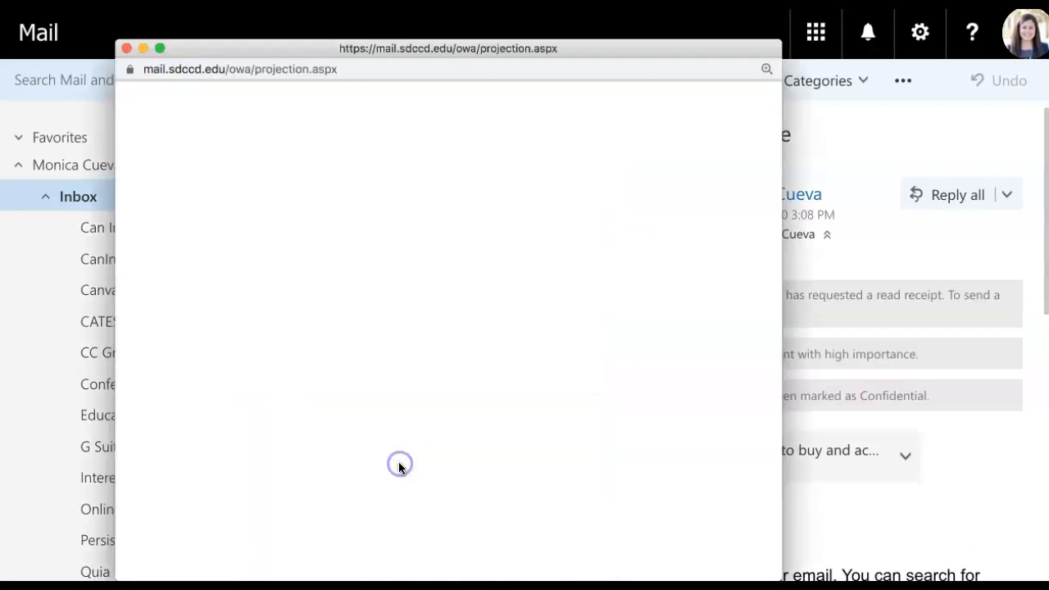
left_click_drag(390, 45, 428, 24)
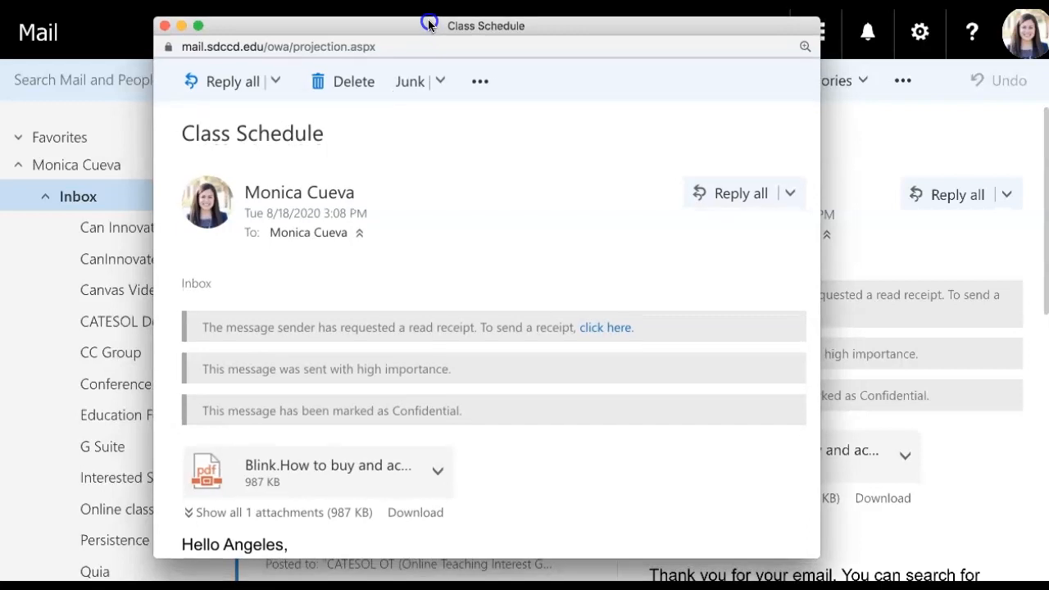
Review the received message's receipt, importance and sensitivity notices, attachment, link and picture, and close its window.
scroll(457, 218, "down", 1)
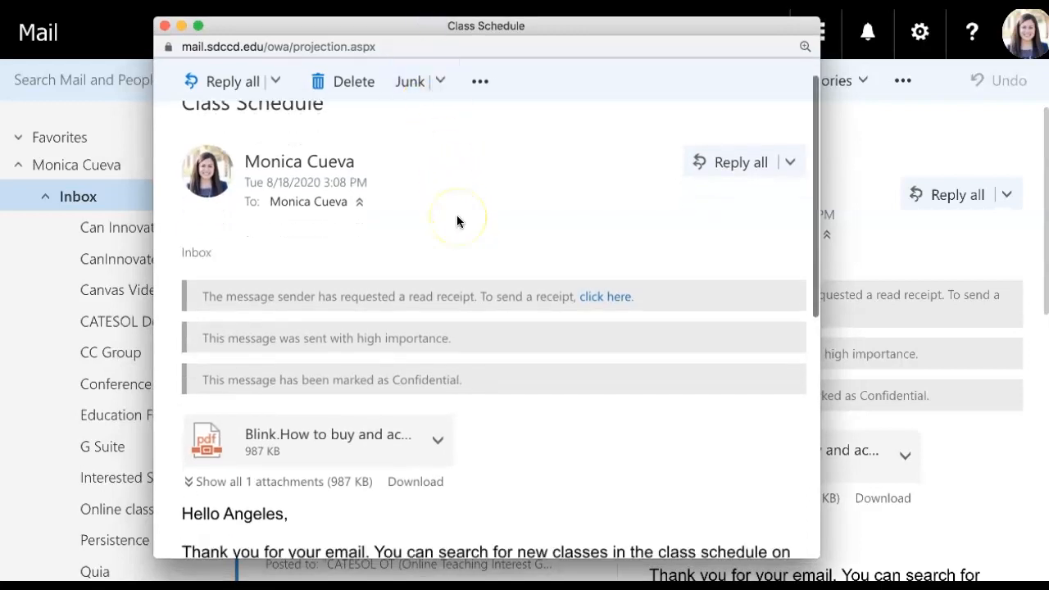
scroll(457, 221, "down", 3)
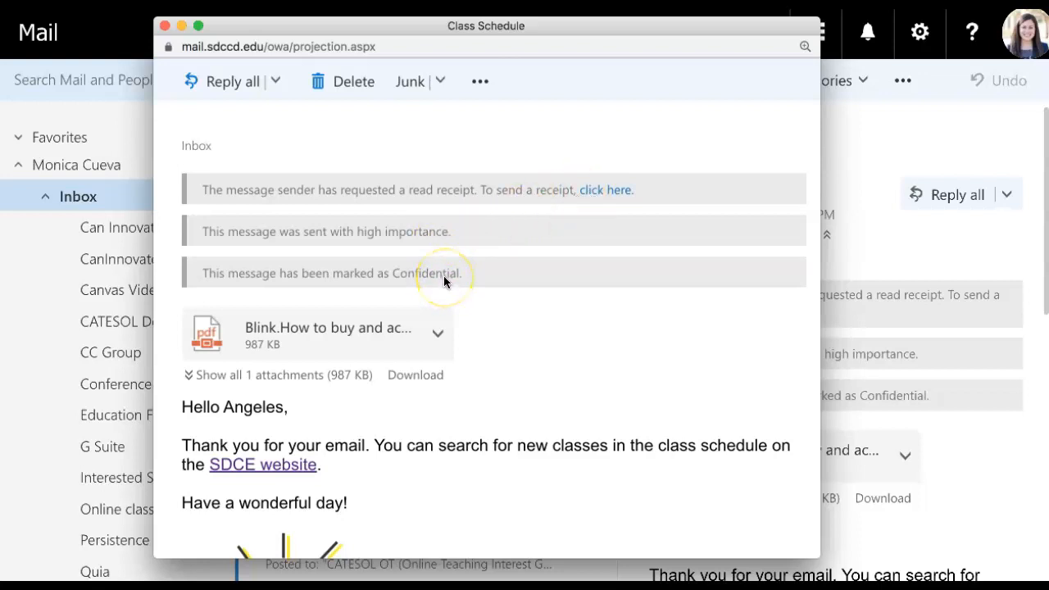
scroll(459, 416, "down", 3)
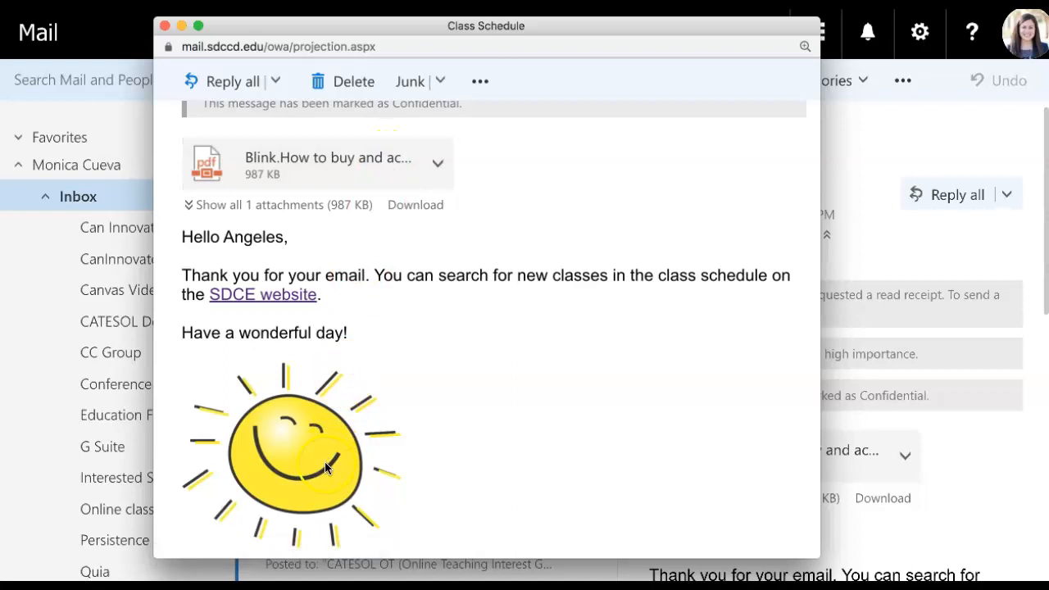
scroll(325, 465, "down", 1)
scroll(325, 462, "down", 3)
scroll(325, 462, "up", 5)
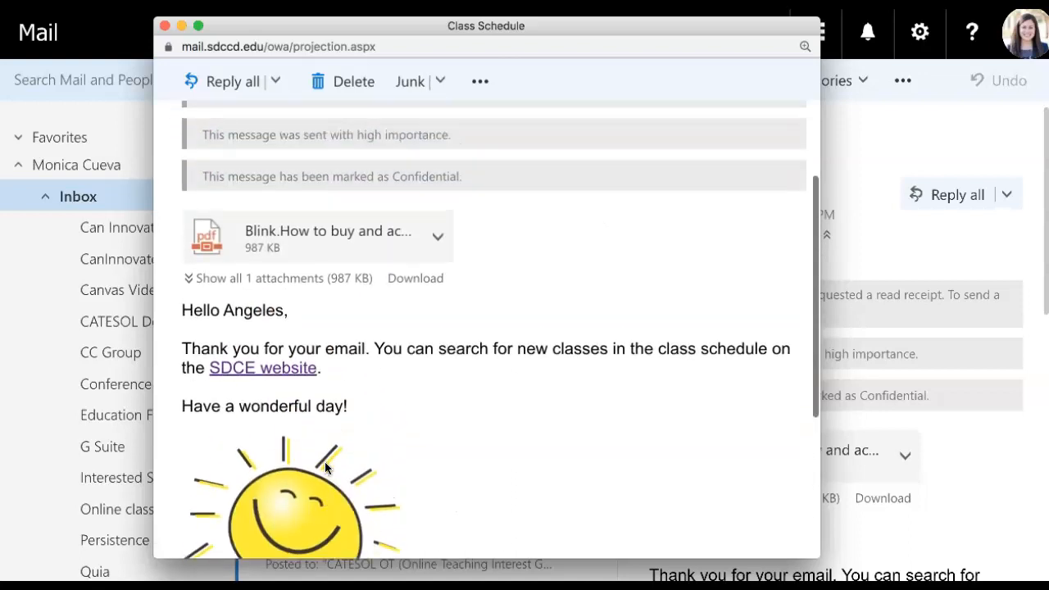
left_click(161, 26)
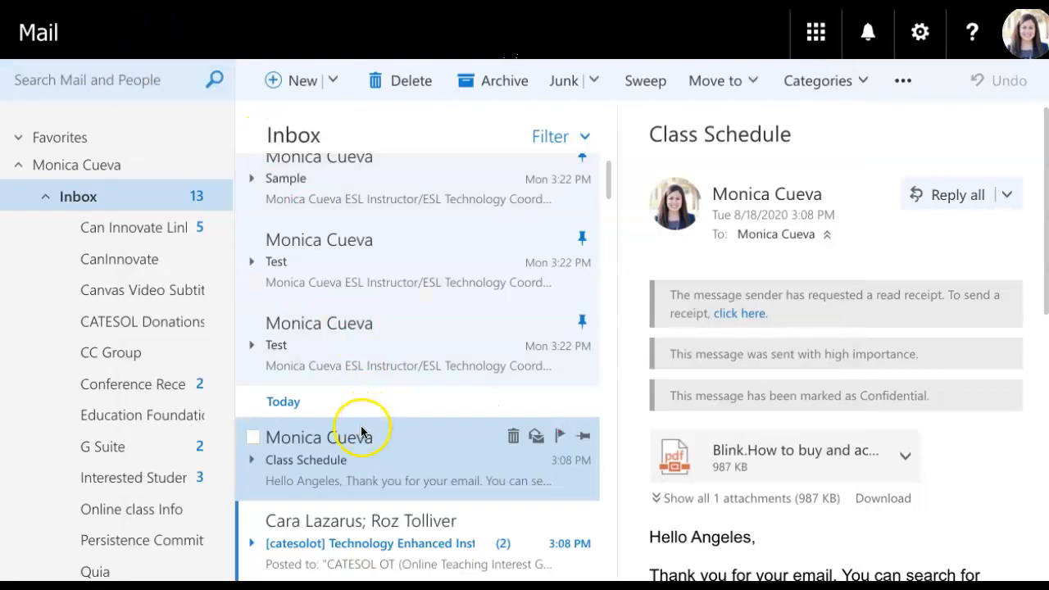